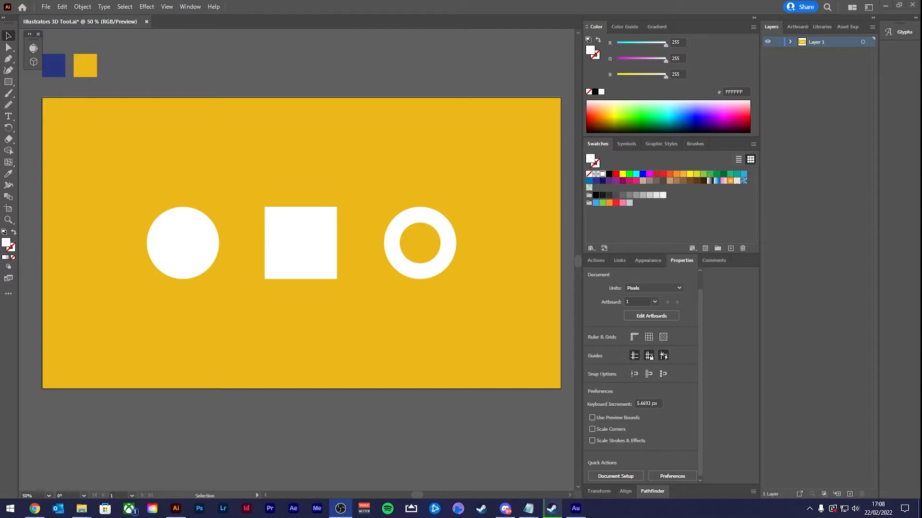
Apply the 3D Inflate effect to the white circle, keeping the resulting sphere selected.
{"action": "key", "text": "alt+Tab"}
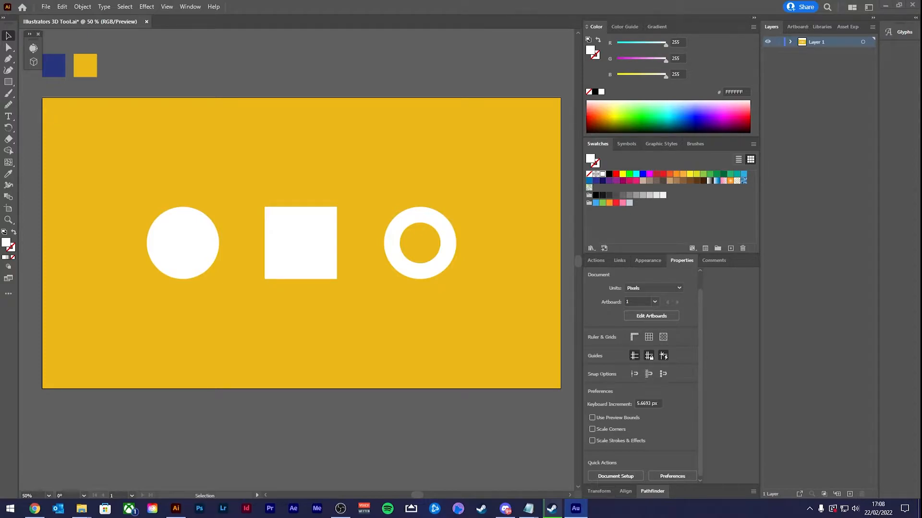
{"action": "left_click", "coordinate": [146, 6]}
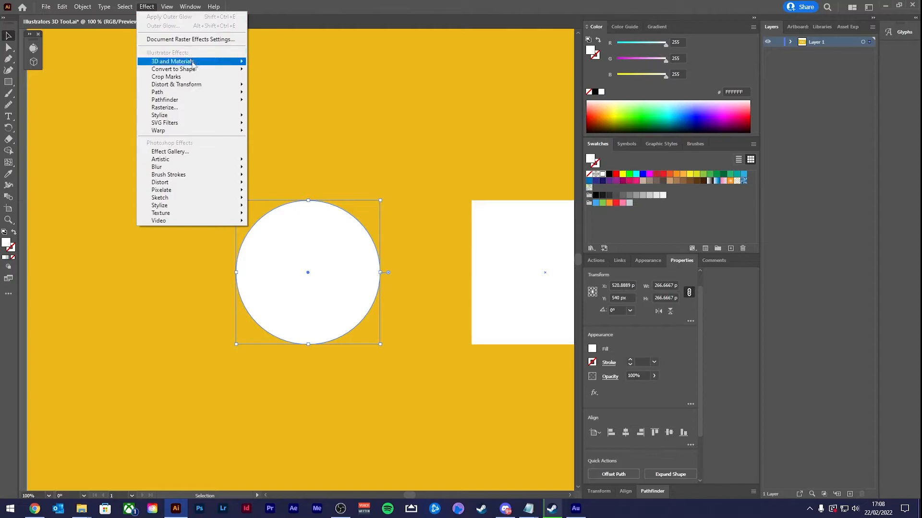
{"action": "mouse_move", "coordinate": [193, 64]}
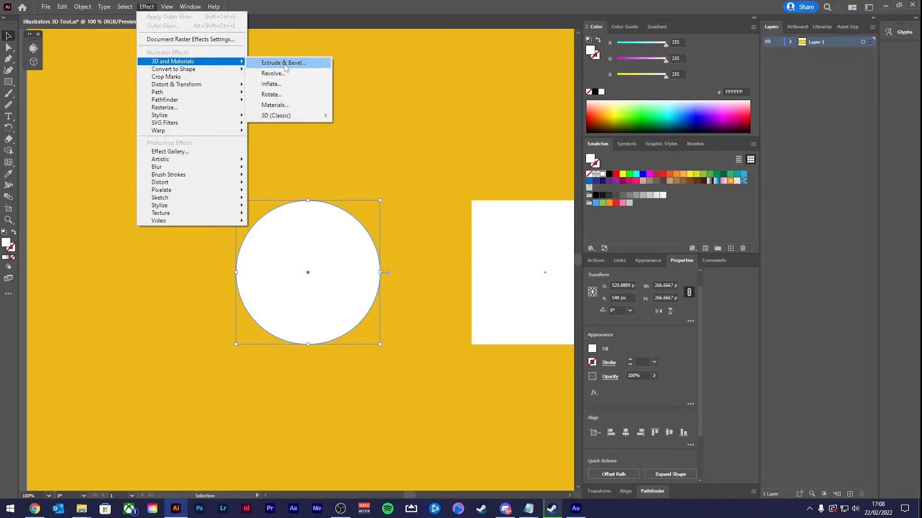
{"action": "left_click", "coordinate": [283, 85]}
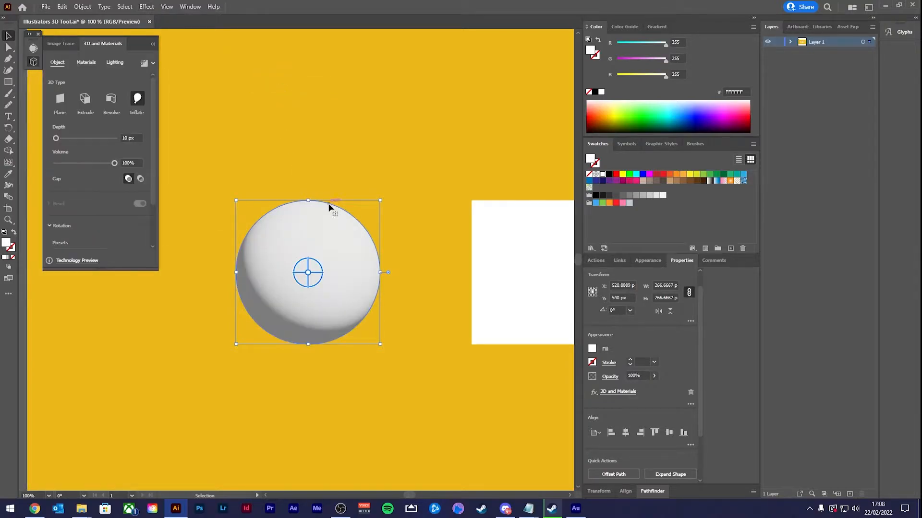
{"action": "left_click", "coordinate": [334, 163]}
{"action": "left_click_drag", "start_coordinate": [334, 162], "coordinate": [369, 144]}
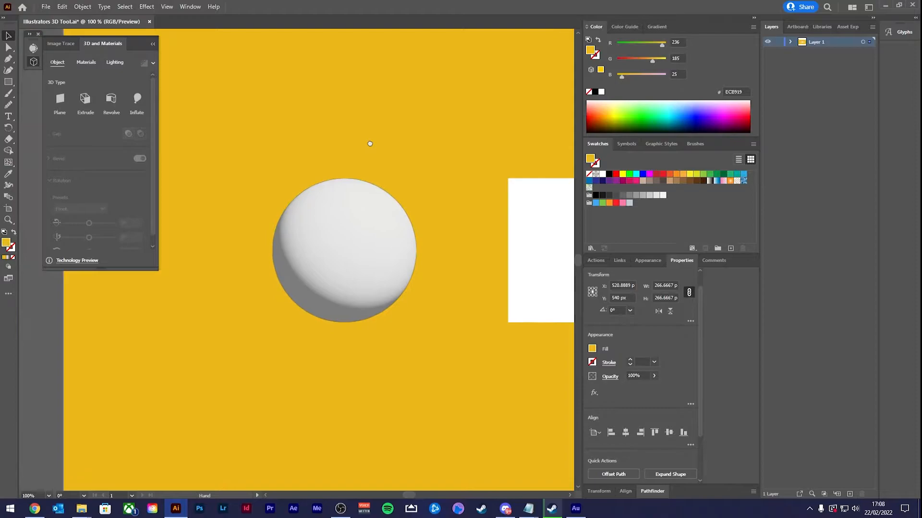
{"action": "left_click", "coordinate": [343, 242]}
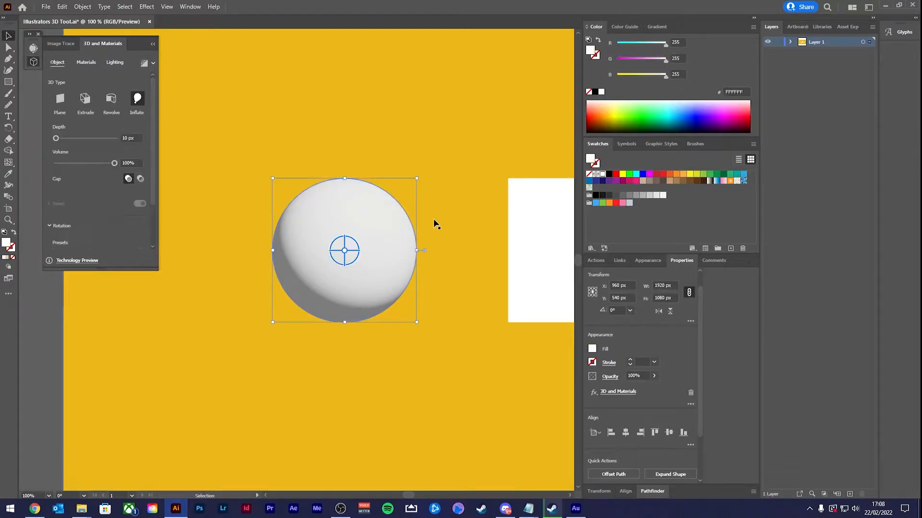
{"action": "scroll", "coordinate": [313, 242], "scroll_direction": "up", "scroll_amount": 1}
{"action": "scroll", "coordinate": [312, 242], "scroll_direction": "up", "scroll_amount": 1}
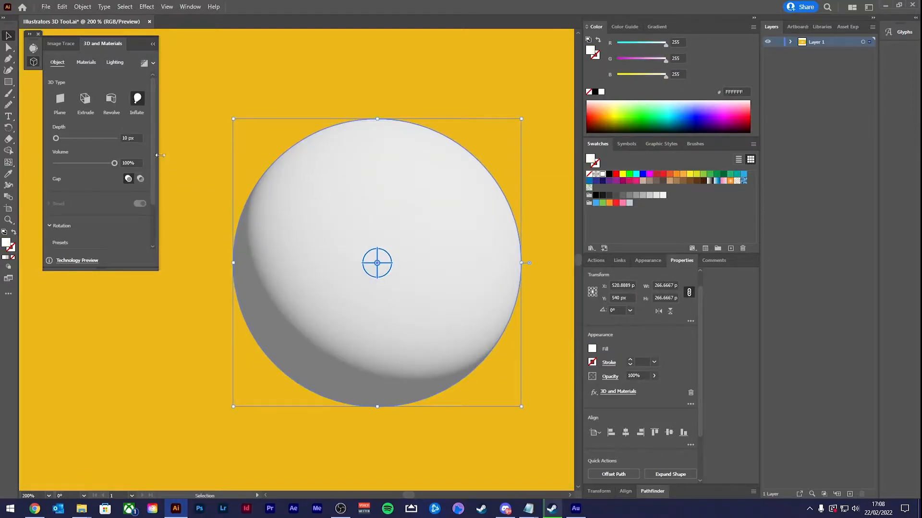
Look through the sphere's Inflate object settings, including the rotation presets.
{"action": "scroll", "coordinate": [145, 171], "scroll_direction": "down", "scroll_amount": 2}
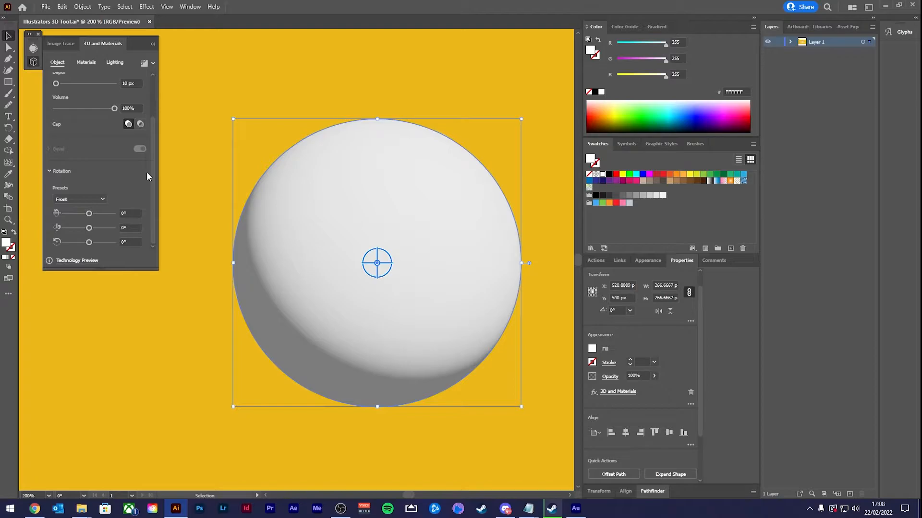
{"action": "left_click", "coordinate": [86, 198]}
{"action": "left_click", "coordinate": [119, 178]}
{"action": "scroll", "coordinate": [124, 185], "scroll_direction": "up", "scroll_amount": 2}
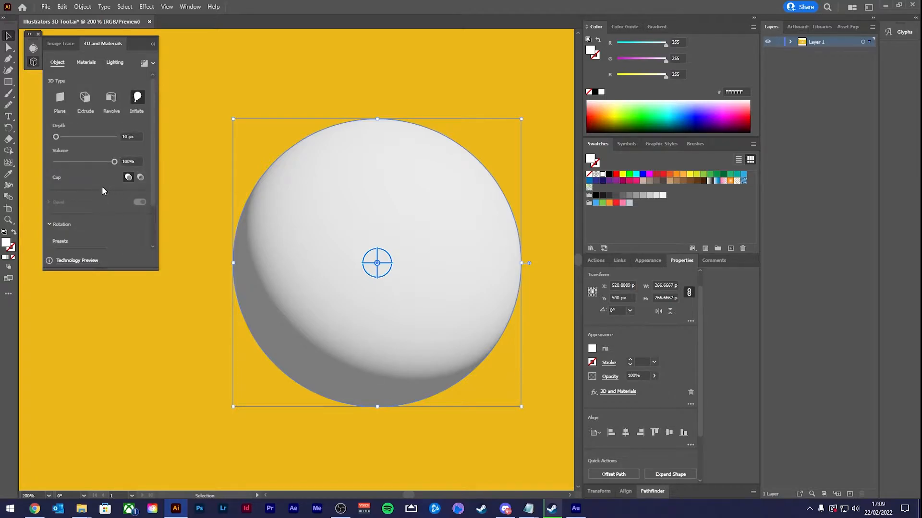
{"action": "scroll", "coordinate": [102, 180], "scroll_direction": "down", "scroll_amount": 2}
{"action": "scroll", "coordinate": [106, 179], "scroll_direction": "up", "scroll_amount": 2}
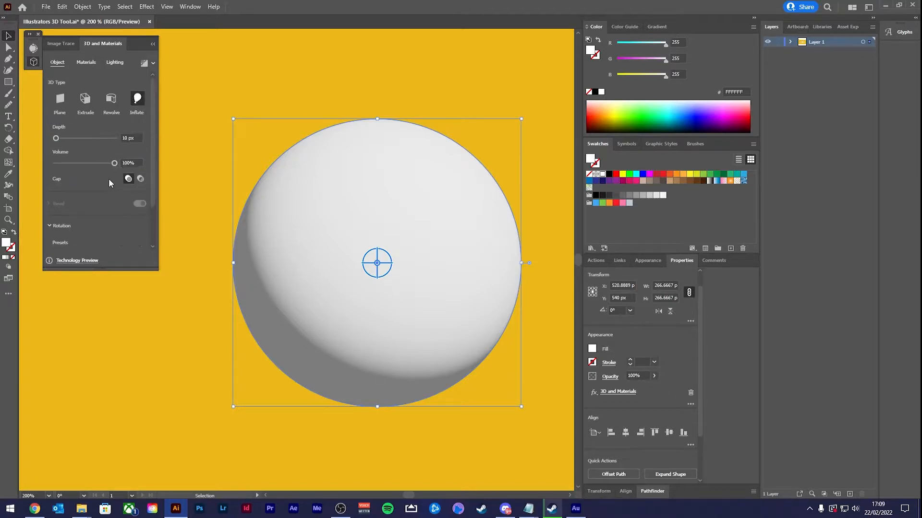
{"action": "left_click", "coordinate": [89, 64]}
Try the Diffuse, Top Left and Right lighting presets on the sphere and return to Standard.
{"action": "left_click", "coordinate": [115, 63]}
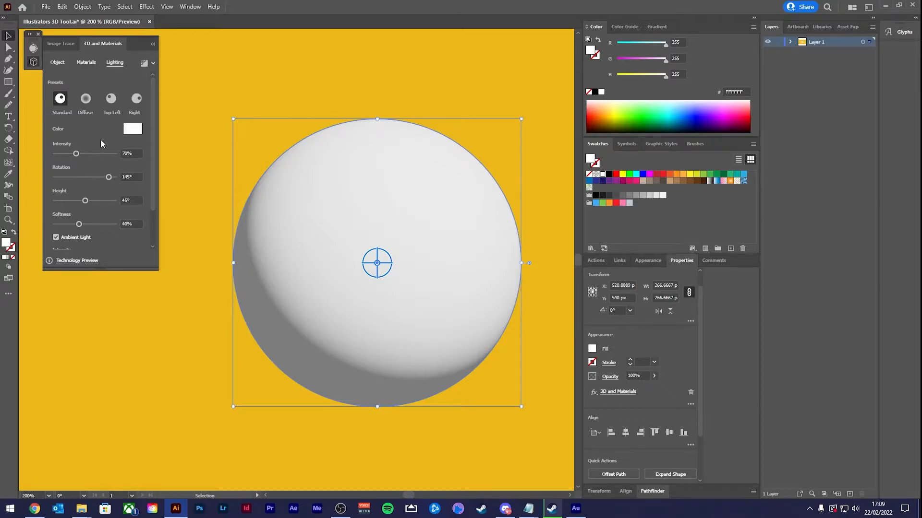
{"action": "left_click", "coordinate": [85, 100]}
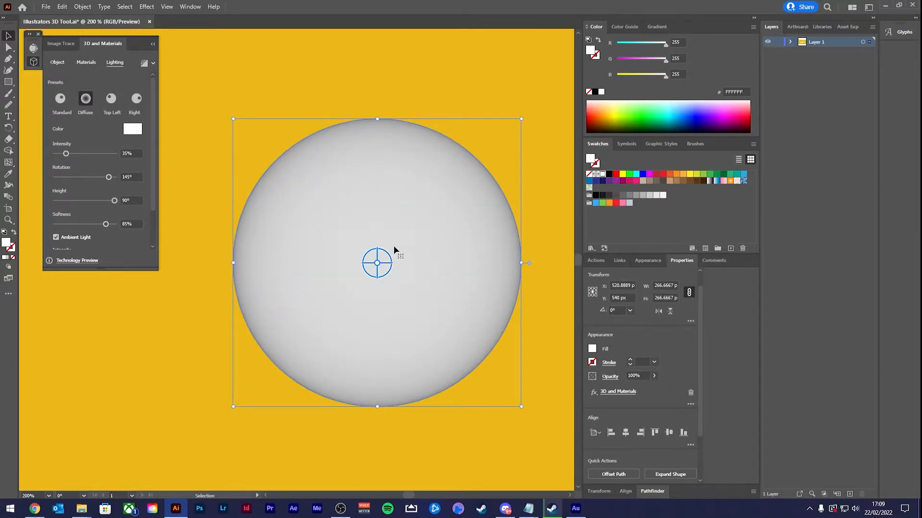
{"action": "left_click", "coordinate": [110, 99]}
{"action": "left_click", "coordinate": [136, 102]}
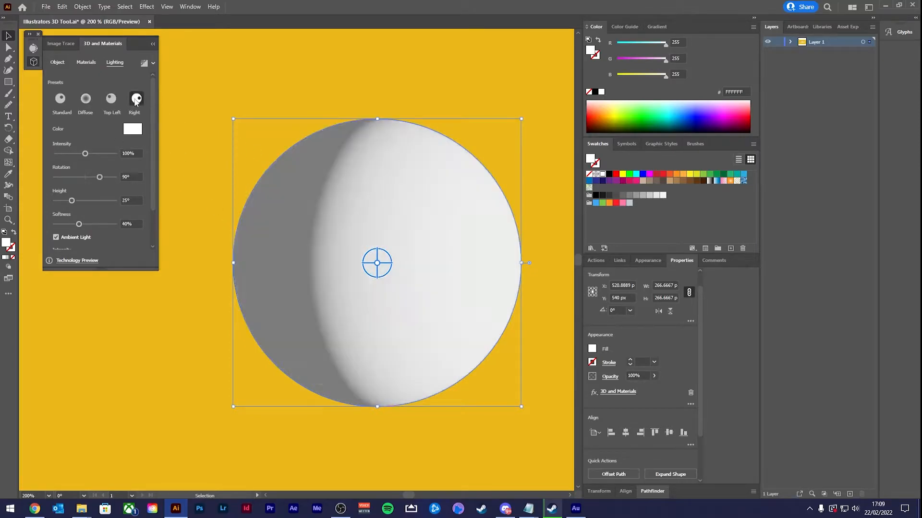
{"action": "left_click", "coordinate": [62, 100]}
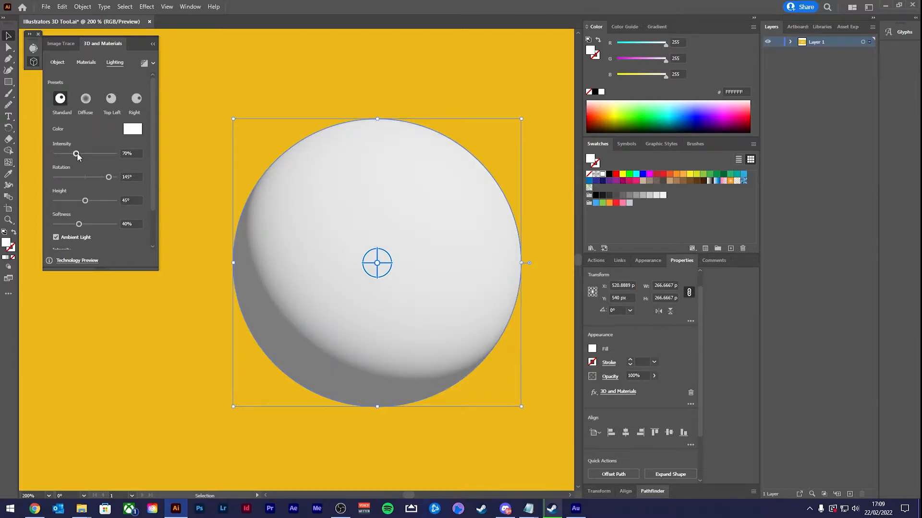
Set the sphere's light to 55% intensity, 130° rotation, 49° height and 65% softness, with ambient light intensity at 84%.
{"action": "mouse_move", "coordinate": [77, 155]}
{"action": "left_mouse_down"}
{"action": "mouse_move", "coordinate": [118, 153]}
{"action": "mouse_move", "coordinate": [62, 154]}
{"action": "mouse_move", "coordinate": [71, 154]}
{"action": "left_mouse_up"}
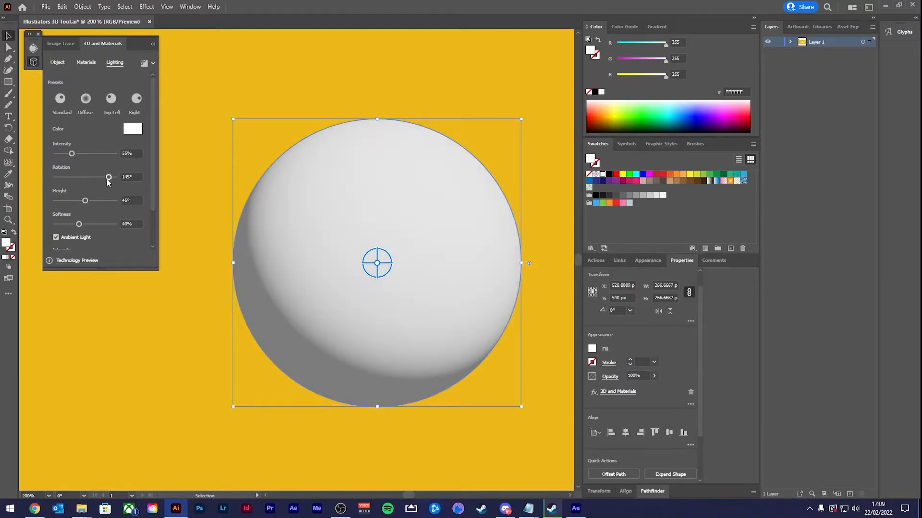
{"action": "mouse_move", "coordinate": [108, 179]}
{"action": "left_mouse_down"}
{"action": "mouse_move", "coordinate": [77, 177]}
{"action": "mouse_move", "coordinate": [106, 177]}
{"action": "mouse_move", "coordinate": [105, 202]}
{"action": "mouse_move", "coordinate": [119, 202]}
{"action": "mouse_move", "coordinate": [87, 202]}
{"action": "mouse_move", "coordinate": [77, 216]}
{"action": "mouse_move", "coordinate": [129, 217]}
{"action": "left_mouse_up"}
{"action": "scroll", "coordinate": [77, 212], "scroll_direction": "down", "scroll_amount": 2}
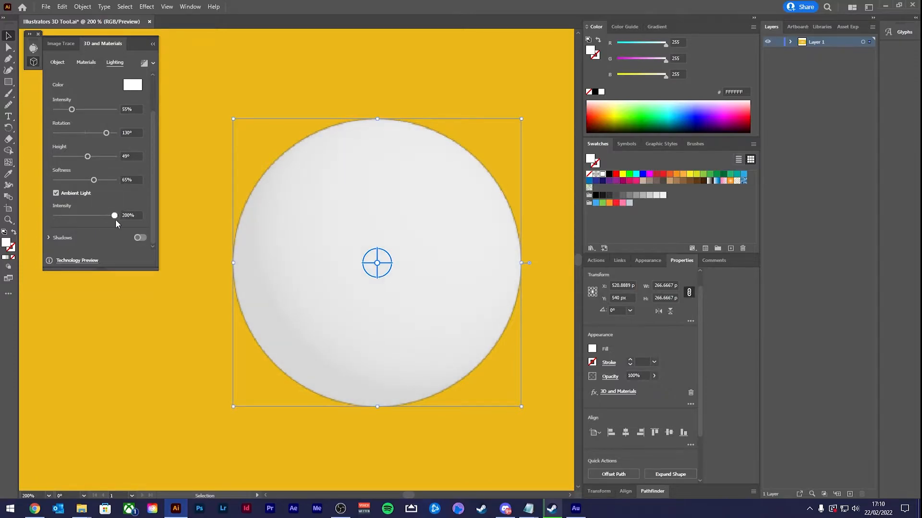
{"action": "left_click_drag", "start_coordinate": [113, 219], "coordinate": [80, 216]}
Turn on the sphere's shadow behind the object with 59% distance from object and 167% shadow bounds, toggling it to compare.
{"action": "left_click", "coordinate": [48, 237]}
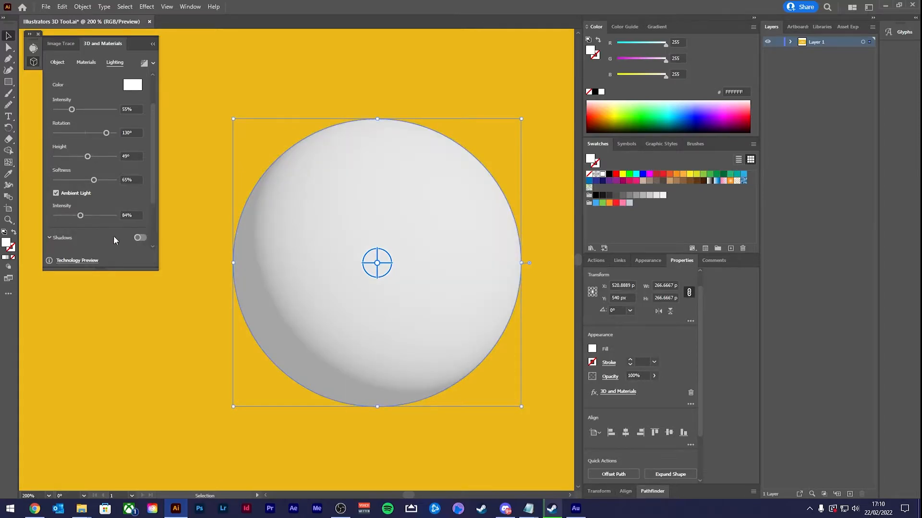
{"action": "left_click", "coordinate": [139, 238]}
{"action": "left_click_drag", "start_coordinate": [114, 218], "coordinate": [80, 244]}
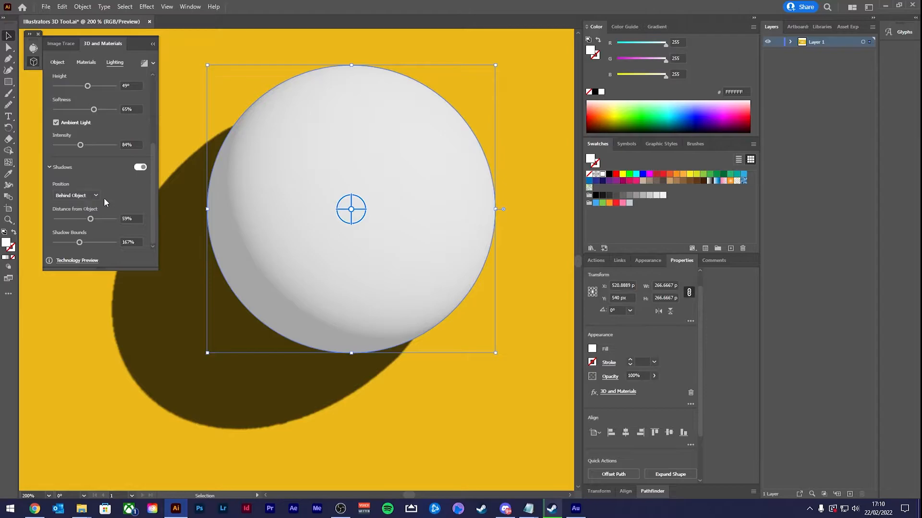
{"action": "left_click", "coordinate": [136, 168]}
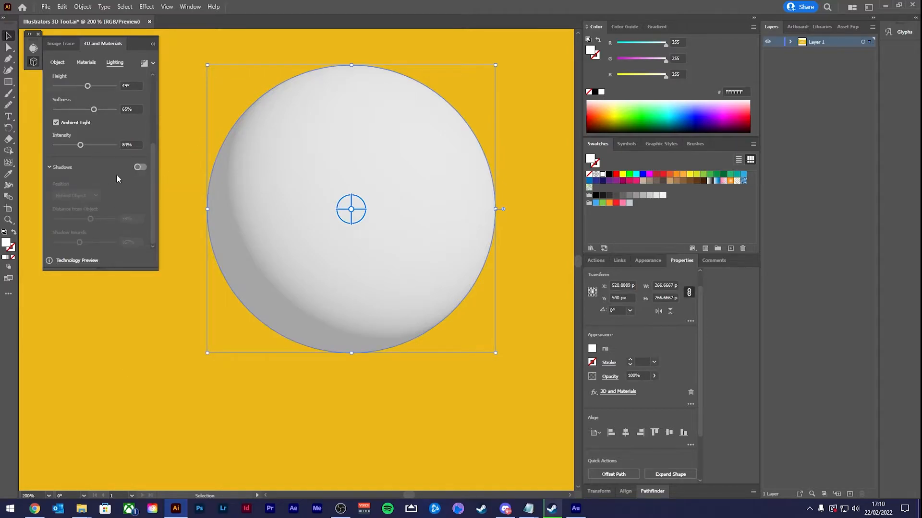
{"action": "left_click", "coordinate": [139, 168]}
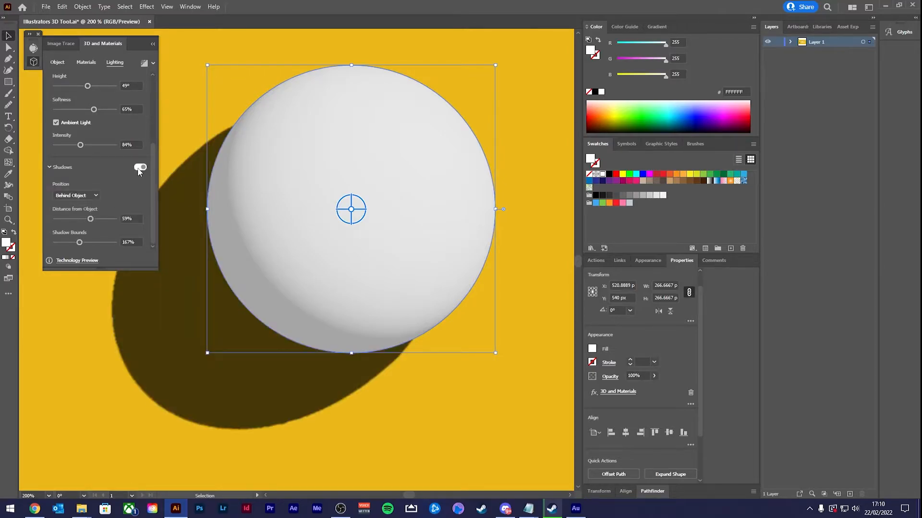
Try reducing the shadow's distance from the object to 0% and switch the shadow off.
{"action": "left_click", "coordinate": [99, 194]}
{"action": "left_click", "coordinate": [108, 182]}
{"action": "scroll", "coordinate": [181, 263], "scroll_direction": "down", "scroll_amount": 1}
{"action": "scroll", "coordinate": [94, 234], "scroll_direction": "up", "scroll_amount": 1}
{"action": "left_click_drag", "start_coordinate": [91, 236], "coordinate": [48, 241]}
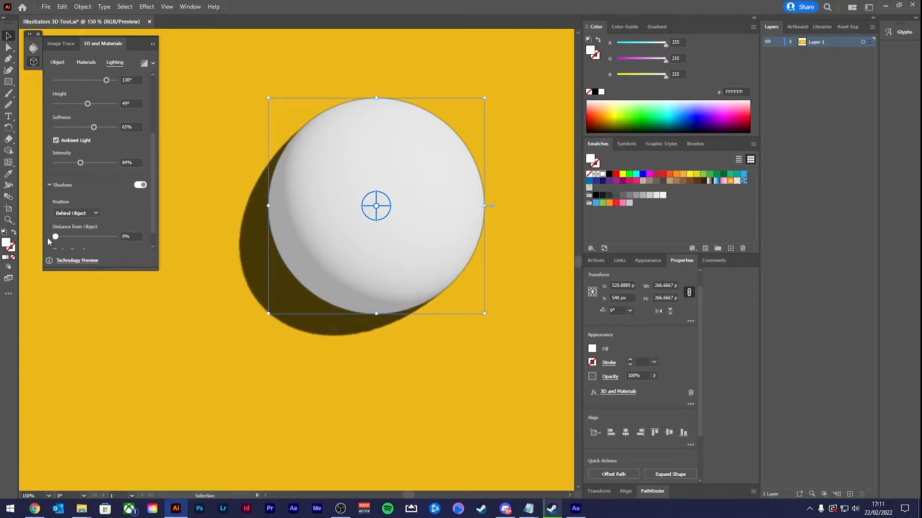
{"action": "scroll", "coordinate": [272, 214], "scroll_direction": "down", "scroll_amount": 1}
{"action": "scroll", "coordinate": [272, 214], "scroll_direction": "up", "scroll_amount": 2}
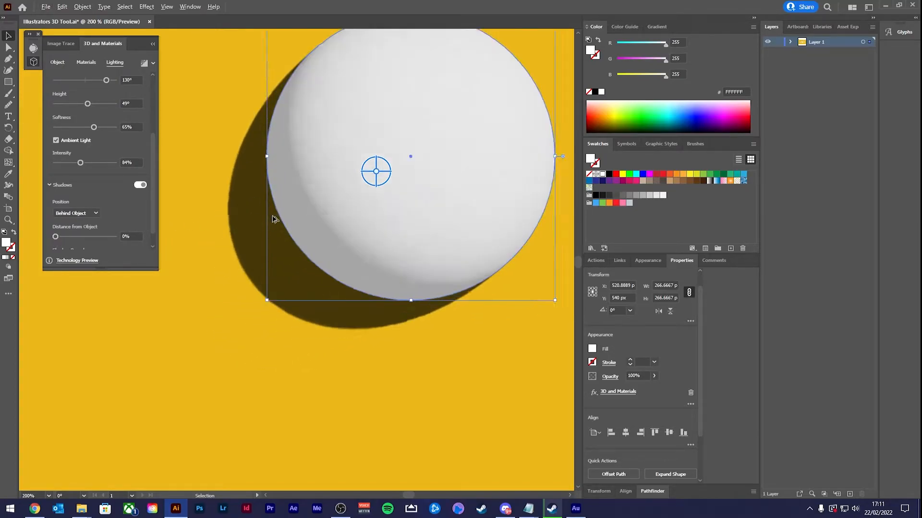
{"action": "scroll", "coordinate": [134, 214], "scroll_direction": "up", "scroll_amount": 2}
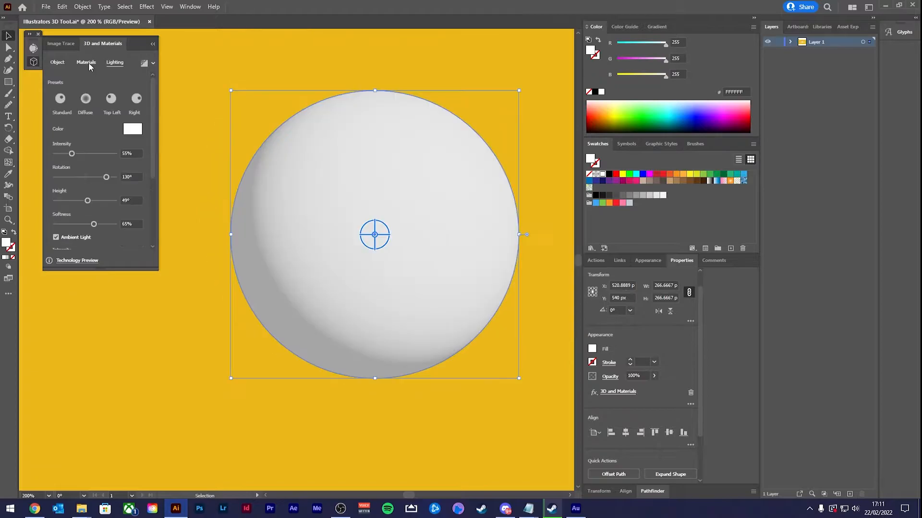
Try the Canopy, Carved and Spotted Adobe Substance materials and the light blue woven fabric material on the sphere.
{"action": "left_click", "coordinate": [88, 62]}
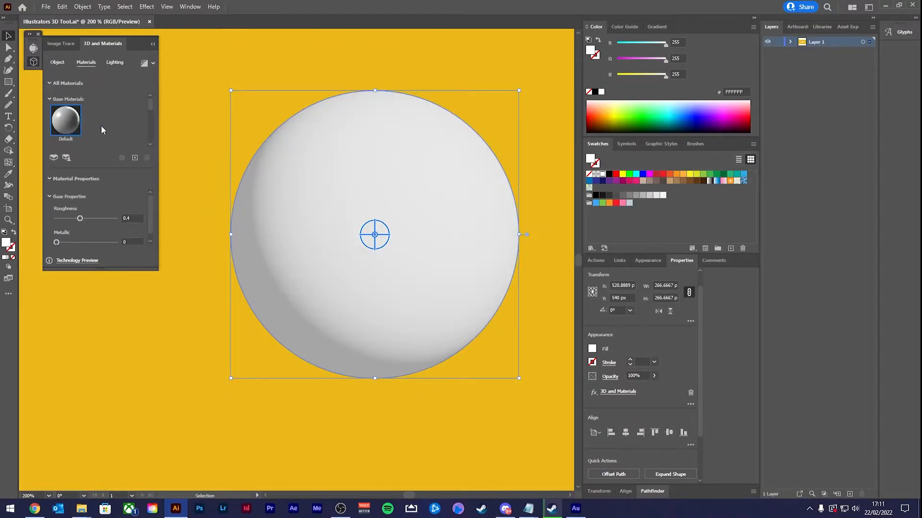
{"action": "scroll", "coordinate": [152, 108], "scroll_direction": "down", "scroll_amount": 1}
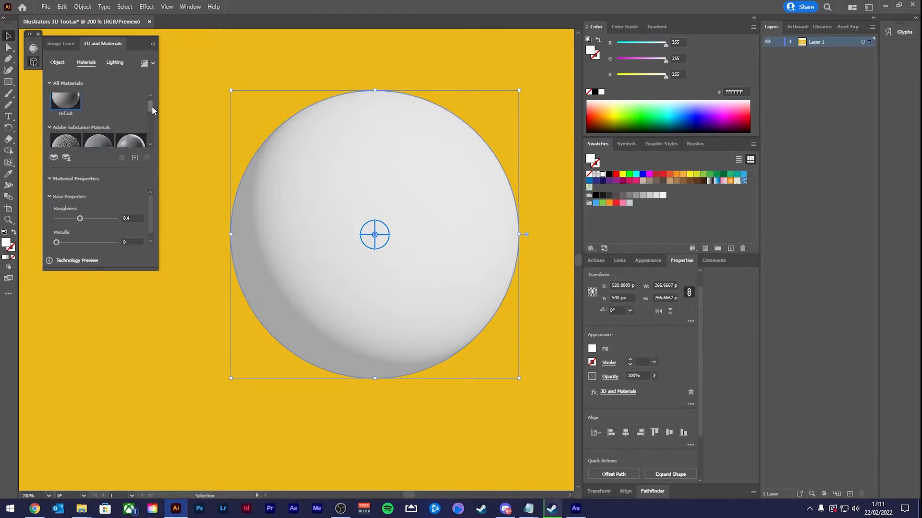
{"action": "scroll", "coordinate": [151, 111], "scroll_direction": "down", "scroll_amount": 1}
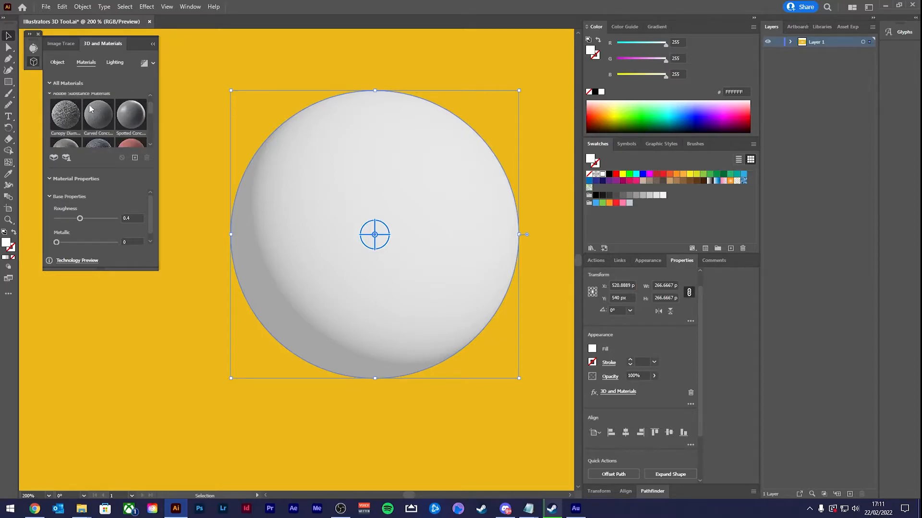
{"action": "scroll", "coordinate": [113, 126], "scroll_direction": "down", "scroll_amount": 1}
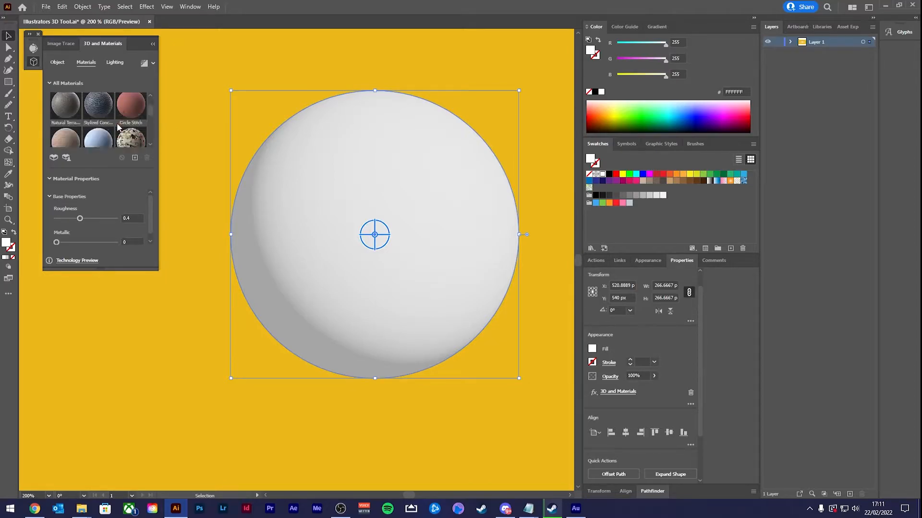
{"action": "scroll", "coordinate": [113, 125], "scroll_direction": "up", "scroll_amount": 3}
{"action": "scroll", "coordinate": [72, 140], "scroll_direction": "down", "scroll_amount": 2}
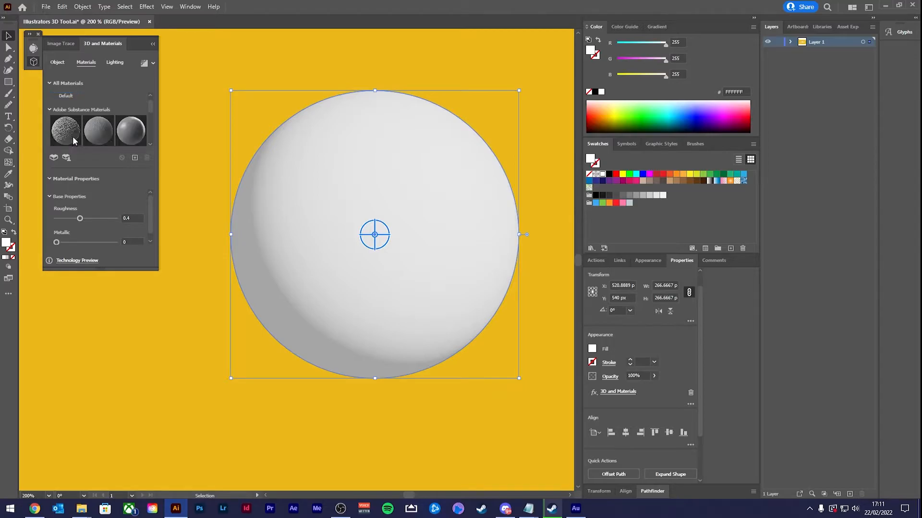
{"action": "left_click", "coordinate": [74, 124]}
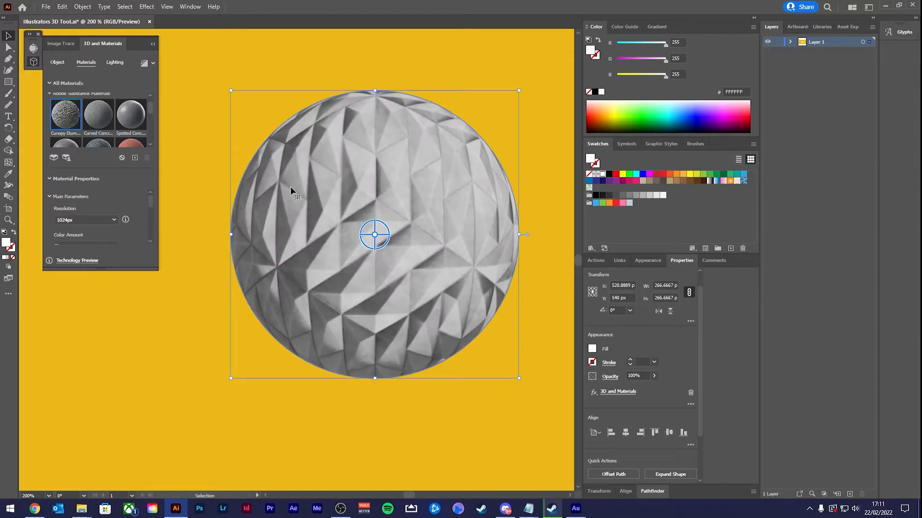
{"action": "left_click", "coordinate": [100, 118]}
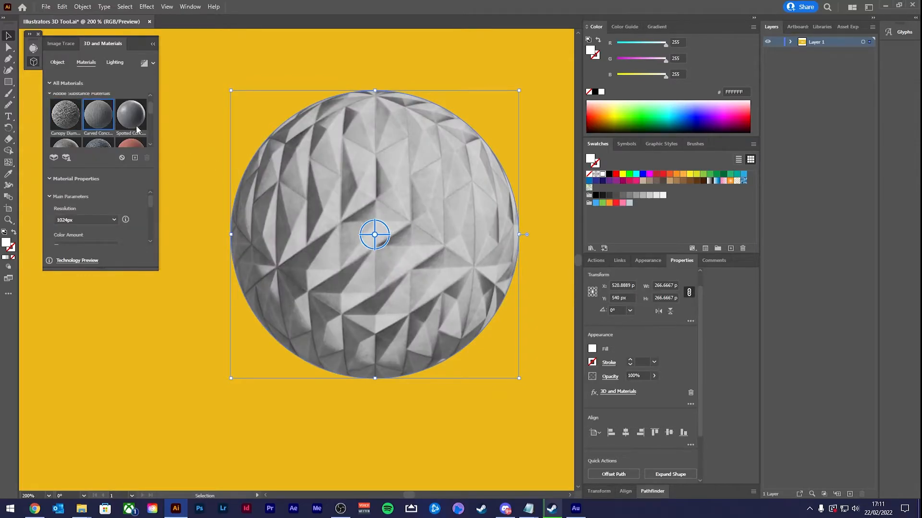
{"action": "left_click", "coordinate": [136, 128]}
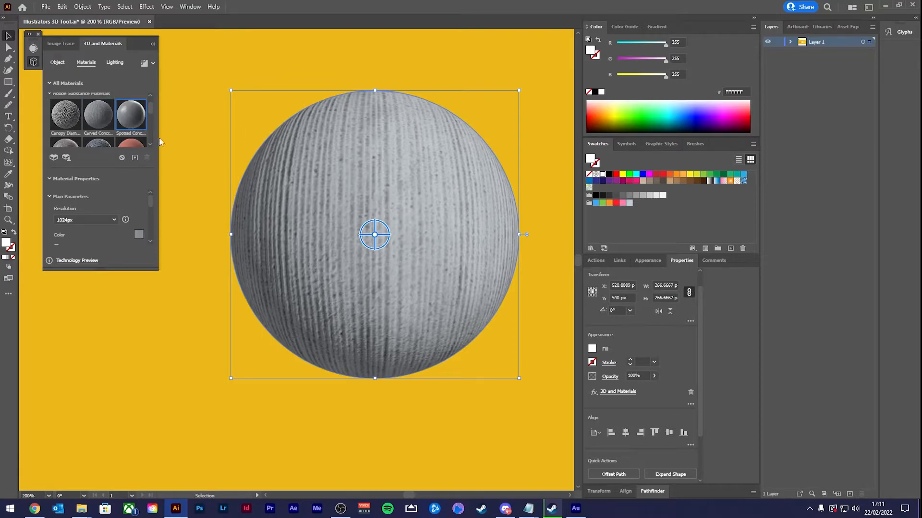
{"action": "scroll", "coordinate": [114, 135], "scroll_direction": "down", "scroll_amount": 2}
{"action": "scroll", "coordinate": [114, 135], "scroll_direction": "down", "scroll_amount": 1}
{"action": "left_click", "coordinate": [108, 134]}
Apply the Calacatta marble material to the sphere and look through its resolution options and material properties.
{"action": "scroll", "coordinate": [114, 129], "scroll_direction": "down", "scroll_amount": 3}
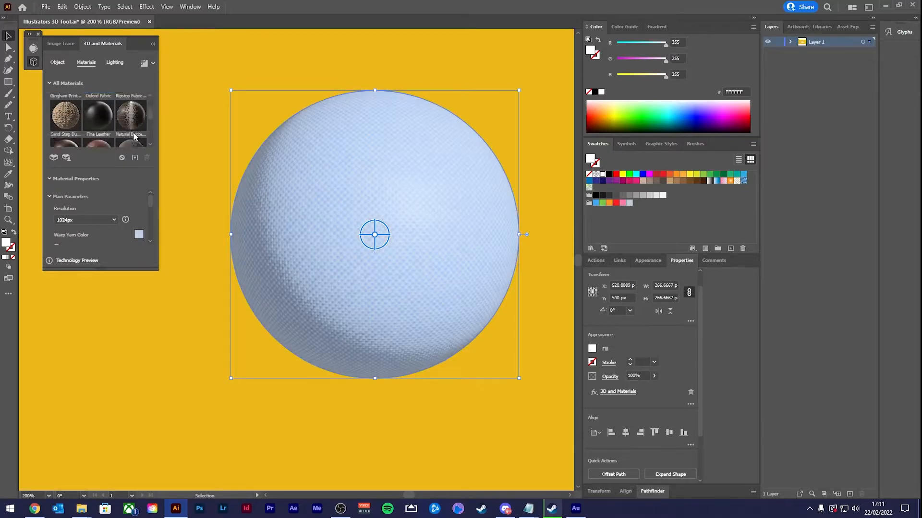
{"action": "left_click", "coordinate": [66, 110]}
{"action": "left_click", "coordinate": [104, 202]}
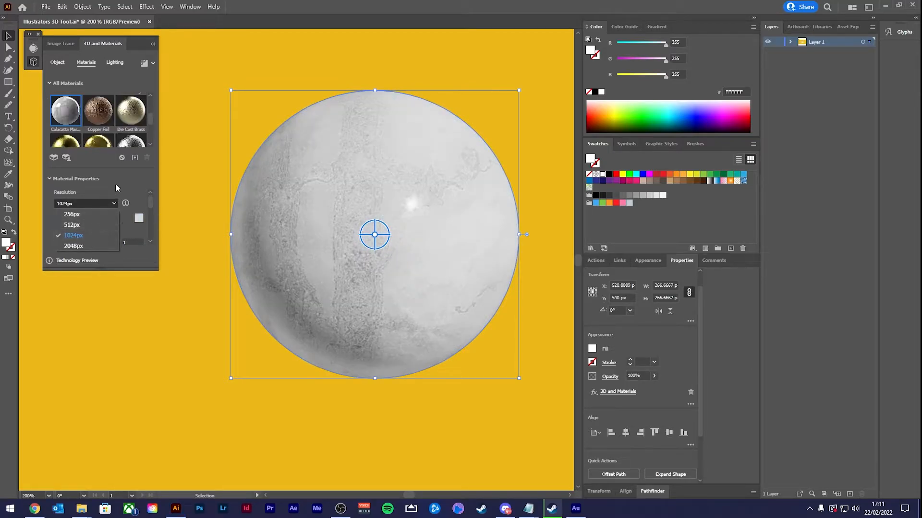
{"action": "left_click", "coordinate": [105, 201]}
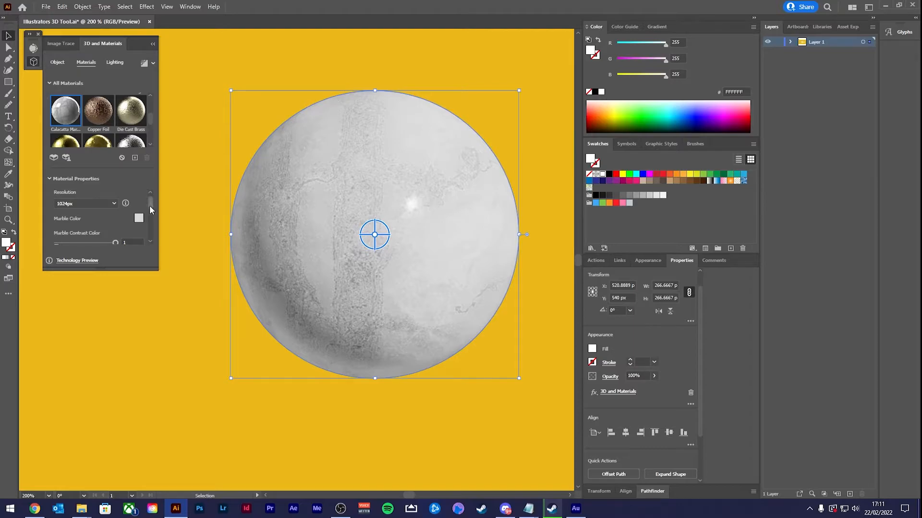
{"action": "scroll", "coordinate": [150, 206], "scroll_direction": "down", "scroll_amount": 2}
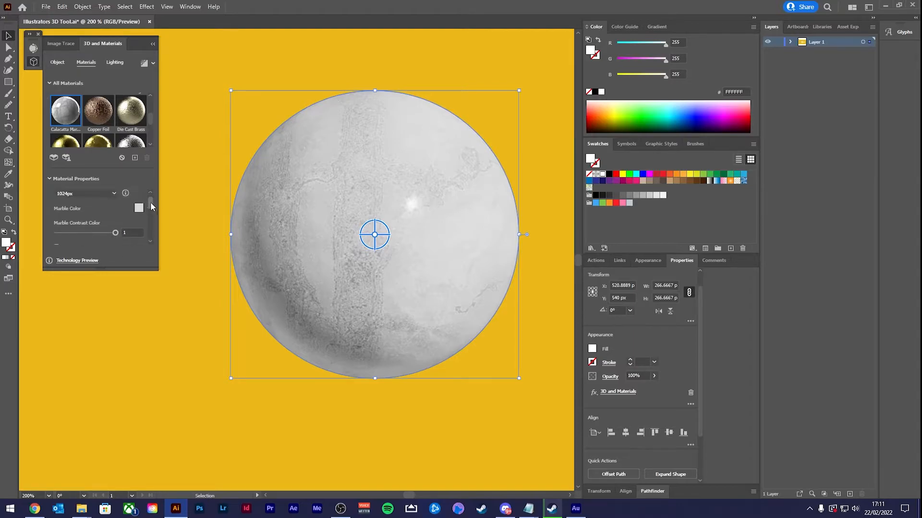
Change the marble colour of the sphere's Calacatta marble material to teal blue 429DB2.
{"action": "left_click", "coordinate": [139, 209]}
{"action": "left_click", "coordinate": [551, 149]}
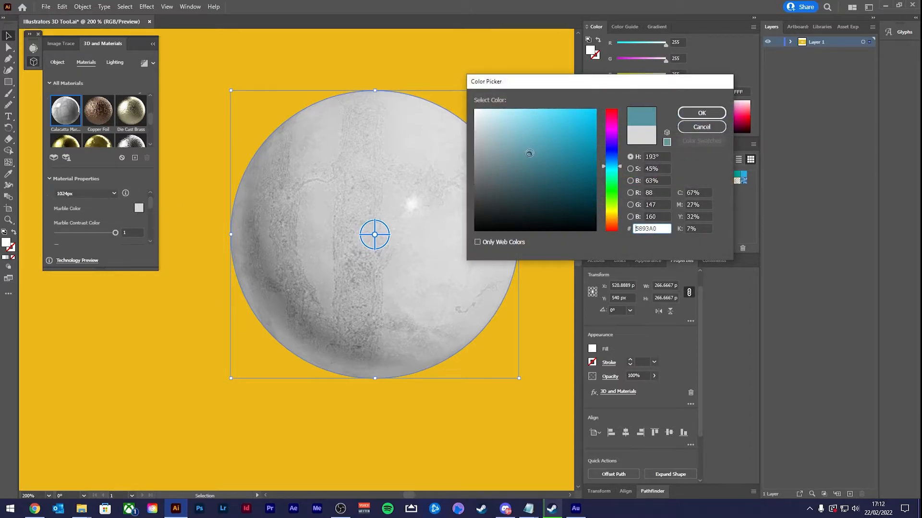
{"action": "left_click", "coordinate": [701, 112]}
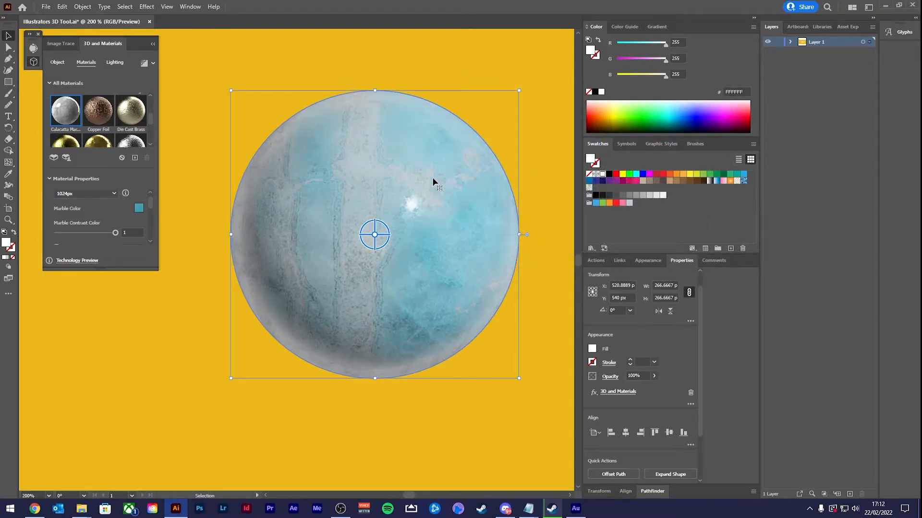
Try green 1DD89E as the sphere's marble colour and undo the change.
{"action": "left_click", "coordinate": [139, 209]}
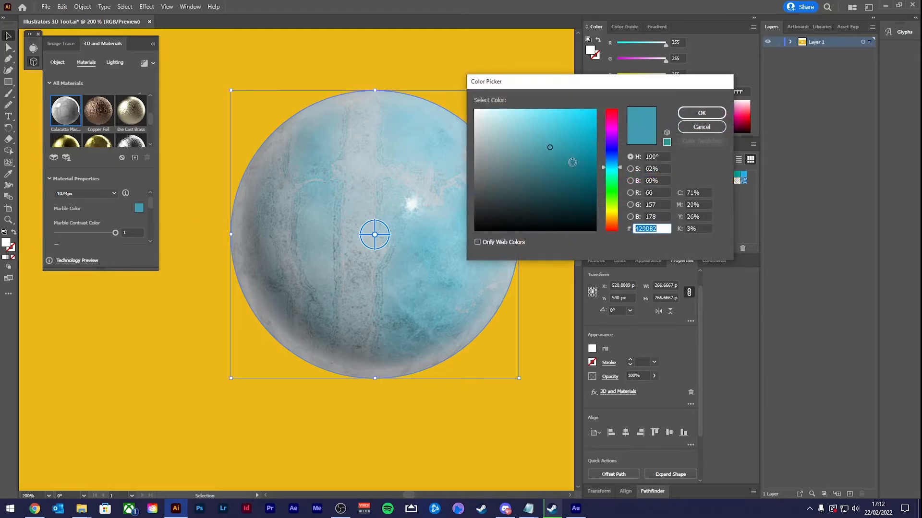
{"action": "left_click_drag", "start_coordinate": [618, 171], "coordinate": [620, 177]}
{"action": "left_click", "coordinate": [580, 128]}
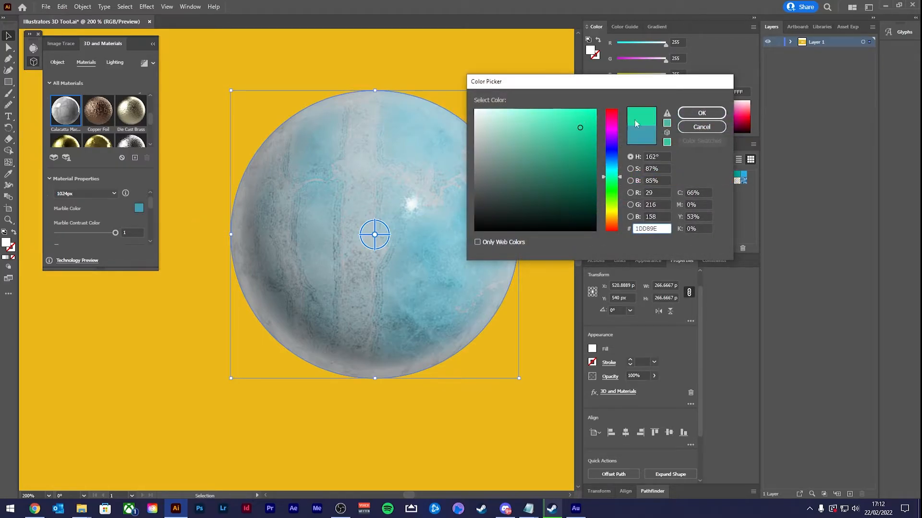
{"action": "left_click", "coordinate": [679, 113]}
{"action": "key", "text": "ctrl+z"}
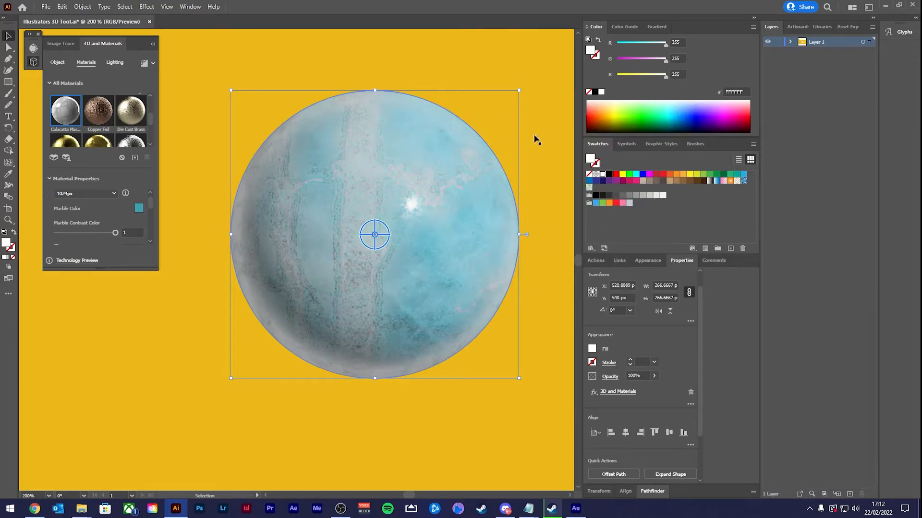
Look through the marble material's contrast, roughness, roughness variation and grain intensity properties.
{"action": "scroll", "coordinate": [150, 208], "scroll_direction": "down", "scroll_amount": 1}
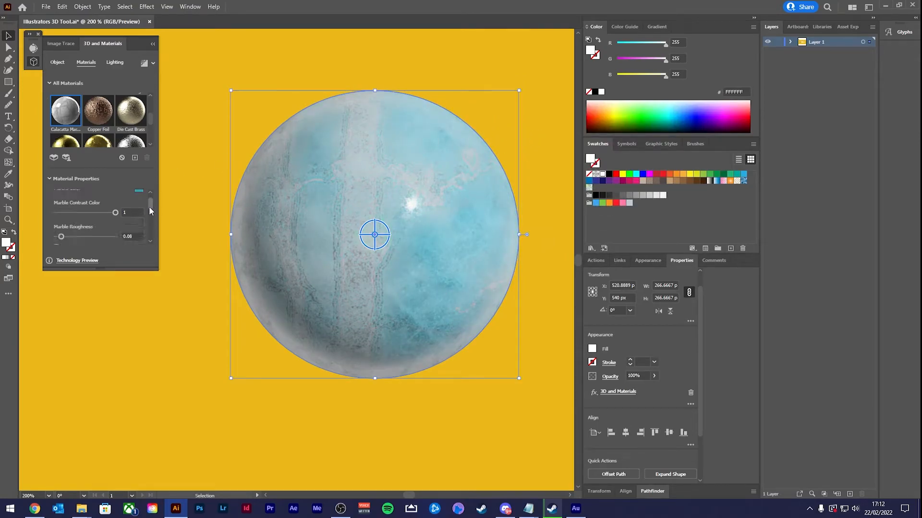
{"action": "scroll", "coordinate": [149, 207], "scroll_direction": "down", "scroll_amount": 2}
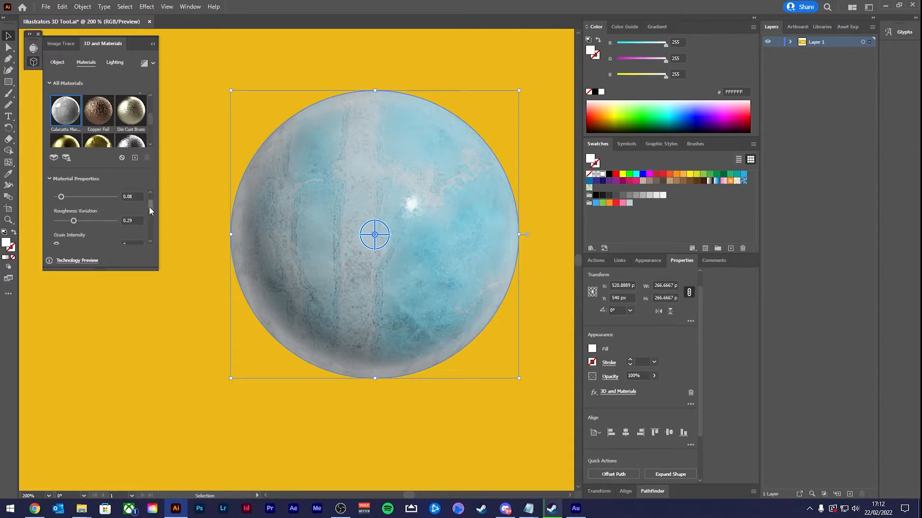
{"action": "scroll", "coordinate": [148, 208], "scroll_direction": "up", "scroll_amount": 1}
{"action": "scroll", "coordinate": [148, 242], "scroll_direction": "down", "scroll_amount": 2}
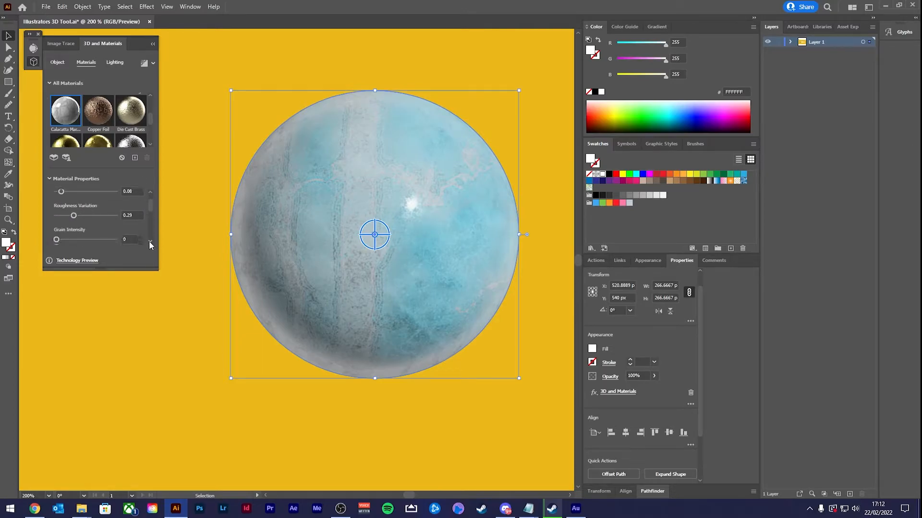
{"action": "scroll", "coordinate": [146, 195], "scroll_direction": "up", "scroll_amount": 1}
Return the sphere to the Default base material and adjust its roughness.
{"action": "left_click", "coordinate": [149, 241]}
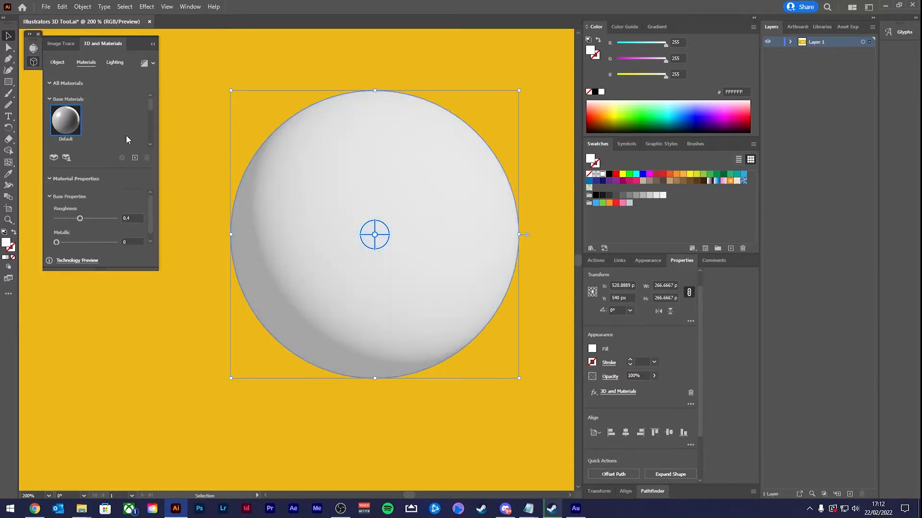
{"action": "scroll", "coordinate": [151, 211], "scroll_direction": "down", "scroll_amount": 1}
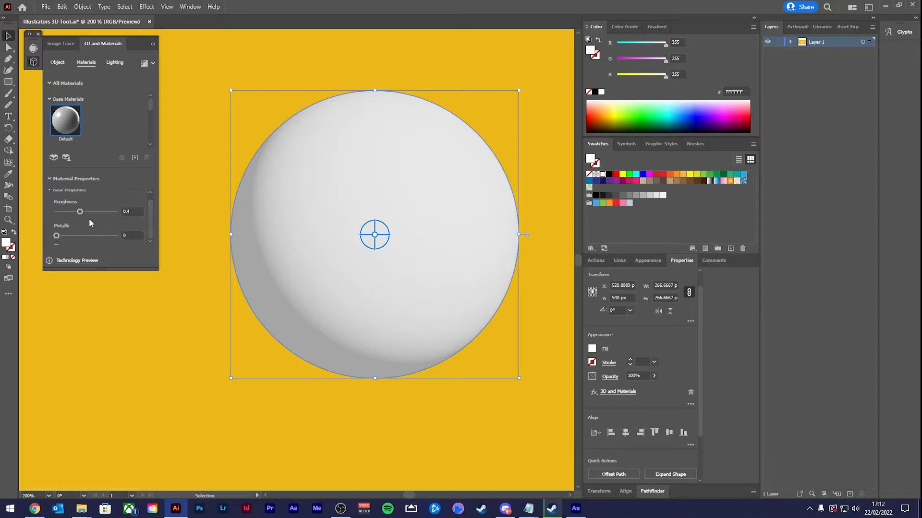
{"action": "mouse_move", "coordinate": [80, 211]}
{"action": "left_mouse_down"}
{"action": "mouse_move", "coordinate": [38, 212]}
{"action": "mouse_move", "coordinate": [86, 239]}
{"action": "left_mouse_up"}
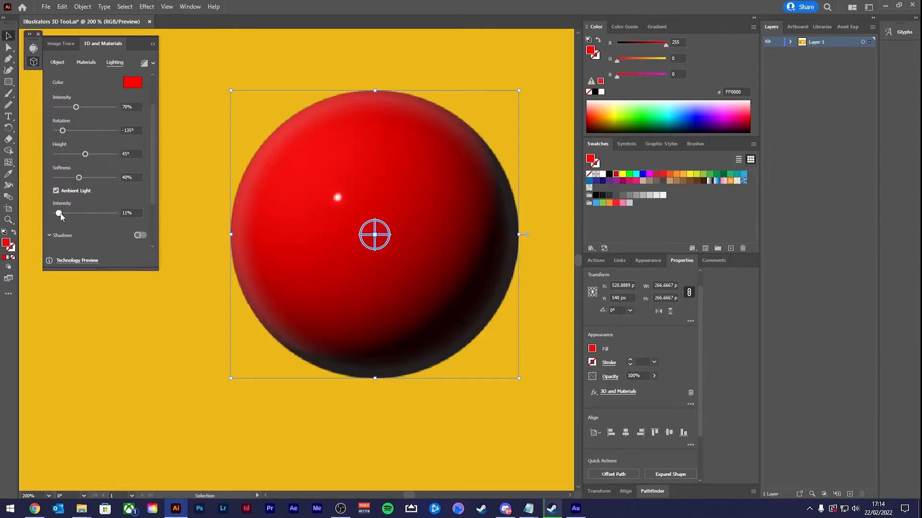
Check the red sphere deselected, reselect it and set its light colour to white.
{"action": "left_click", "coordinate": [212, 138]}
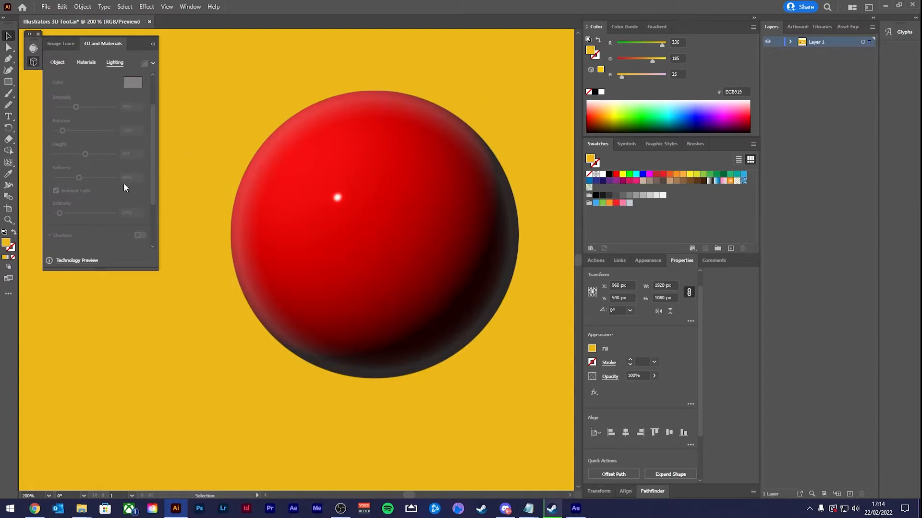
{"action": "left_click", "coordinate": [294, 152]}
{"action": "left_click", "coordinate": [134, 86]}
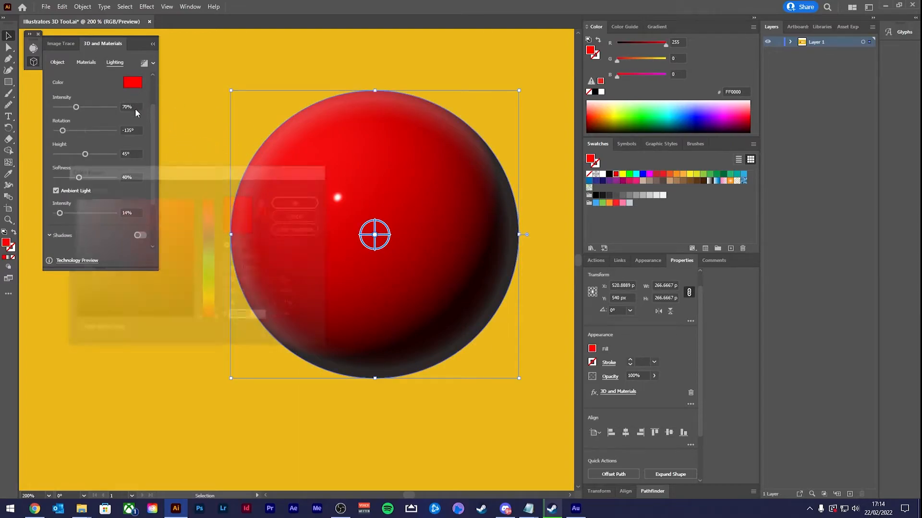
{"action": "left_click", "coordinate": [299, 201]}
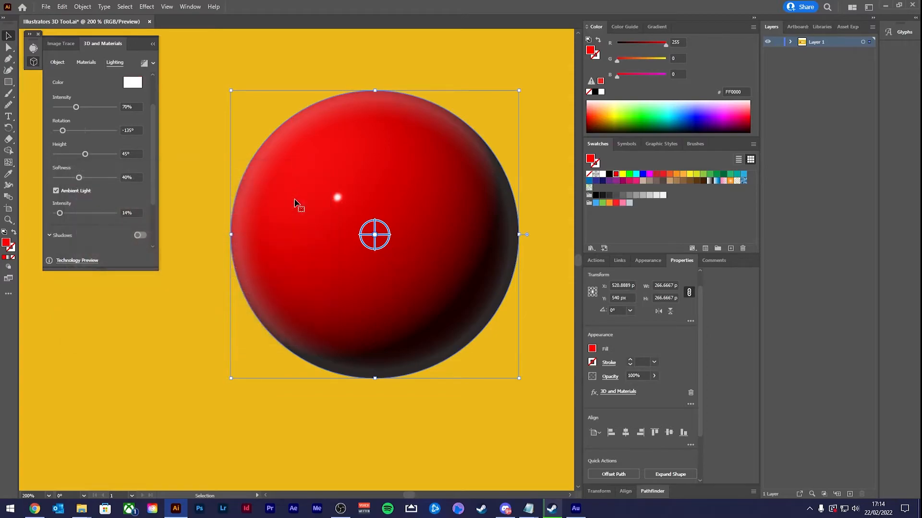
Try a white fill on the red sphere, view it deselected and undo the fill change.
{"action": "scroll", "coordinate": [151, 129], "scroll_direction": "up", "scroll_amount": 2}
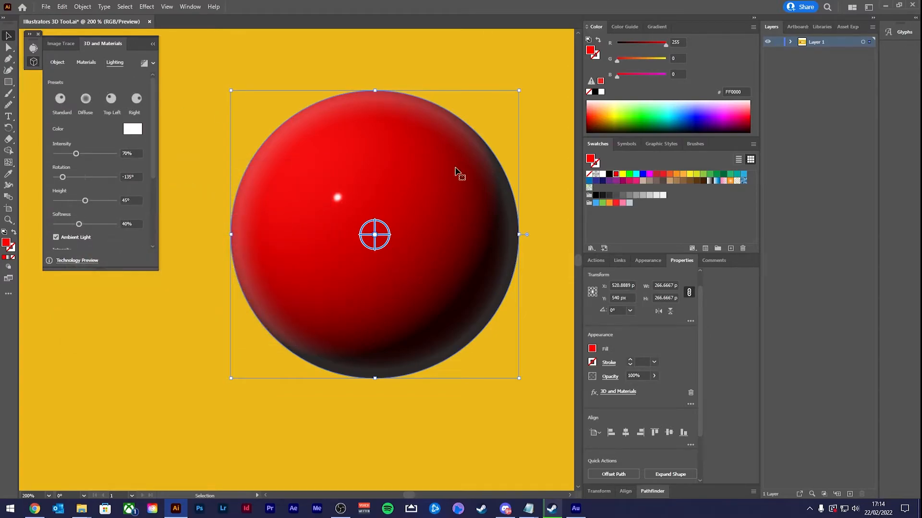
{"action": "left_click", "coordinate": [602, 174]}
{"action": "left_click", "coordinate": [202, 80]}
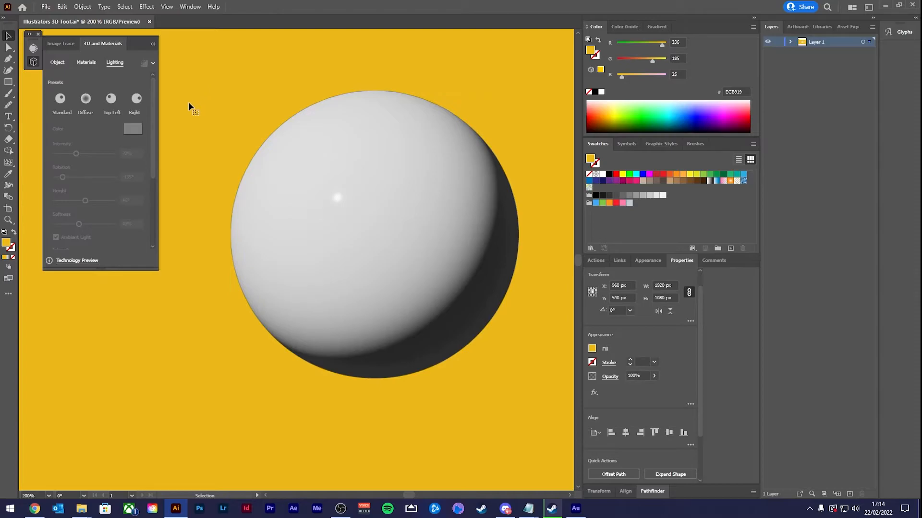
{"action": "left_click", "coordinate": [314, 105]}
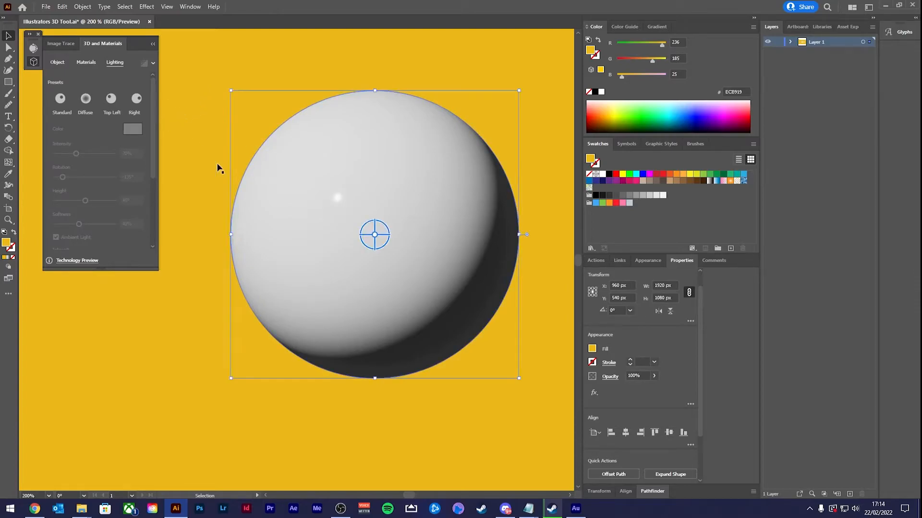
{"action": "key", "text": "ctrl+z"}
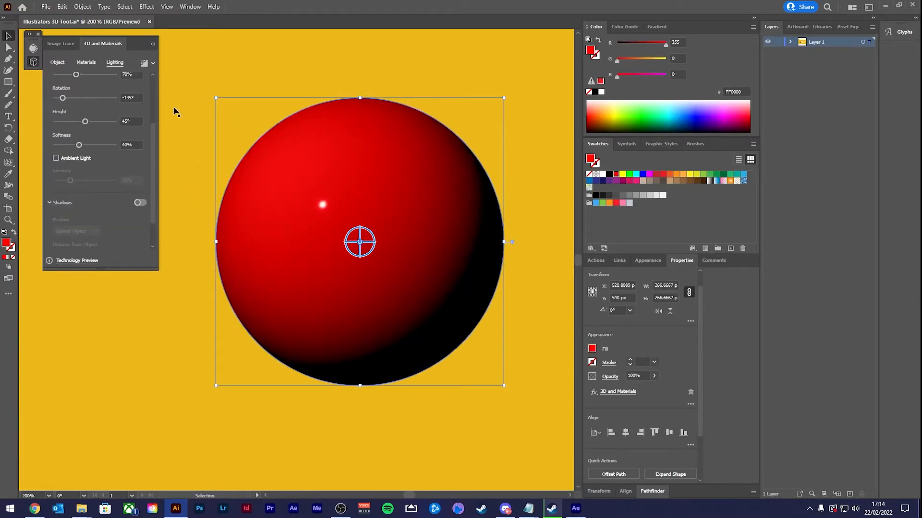
Turn on ray tracing at medium quality with noise reduction and render the red sphere.
{"action": "left_click", "coordinate": [153, 62]}
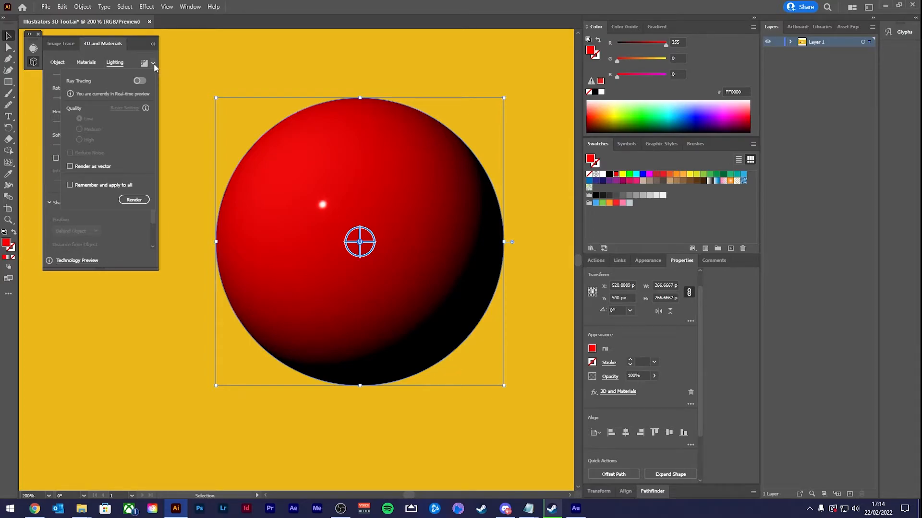
{"action": "left_click", "coordinate": [139, 81]}
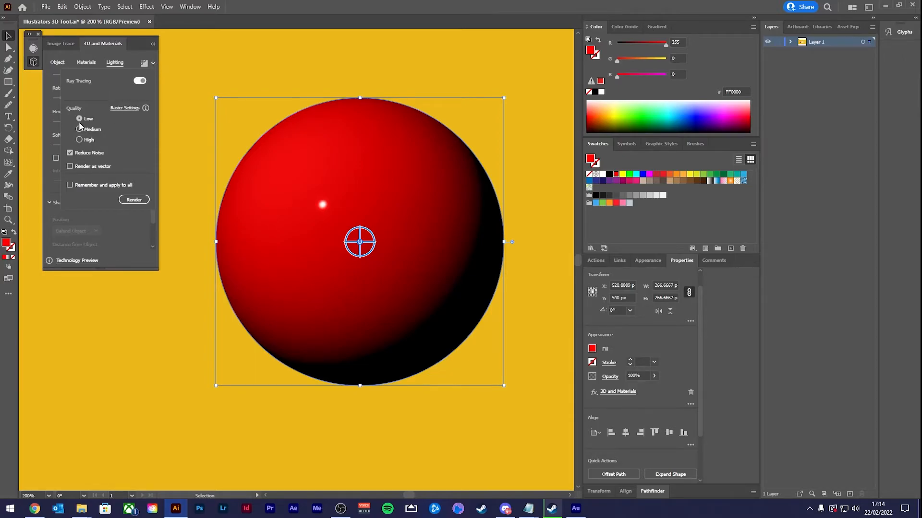
{"action": "left_click", "coordinate": [79, 129]}
{"action": "left_click", "coordinate": [135, 201]}
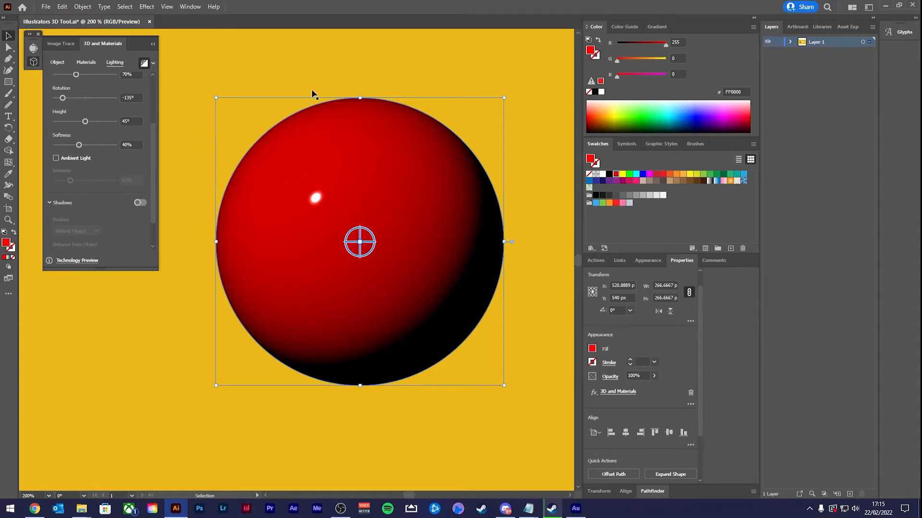
Examine the ray-traced sphere's highlight, shading and edges at close range.
{"action": "left_click", "coordinate": [313, 63]}
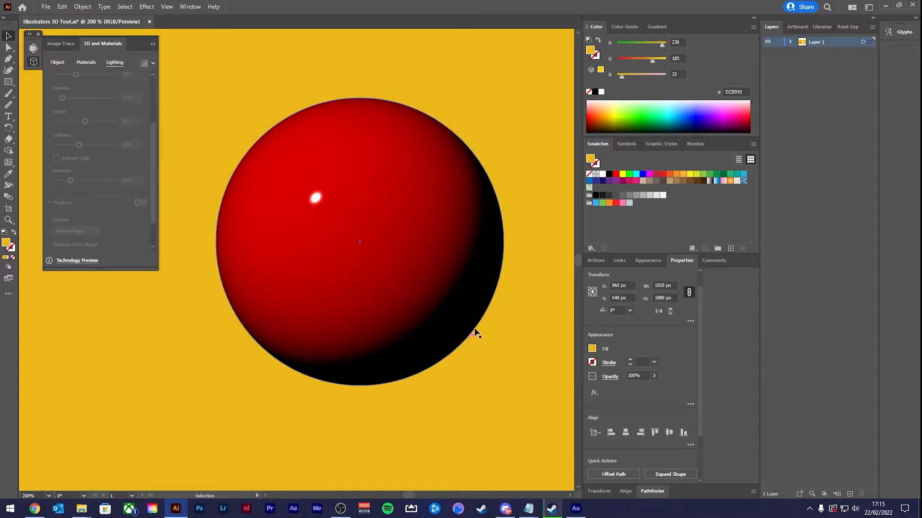
{"action": "scroll", "coordinate": [433, 296], "scroll_direction": "up", "scroll_amount": 2}
{"action": "scroll", "coordinate": [288, 206], "scroll_direction": "down", "scroll_amount": 2}
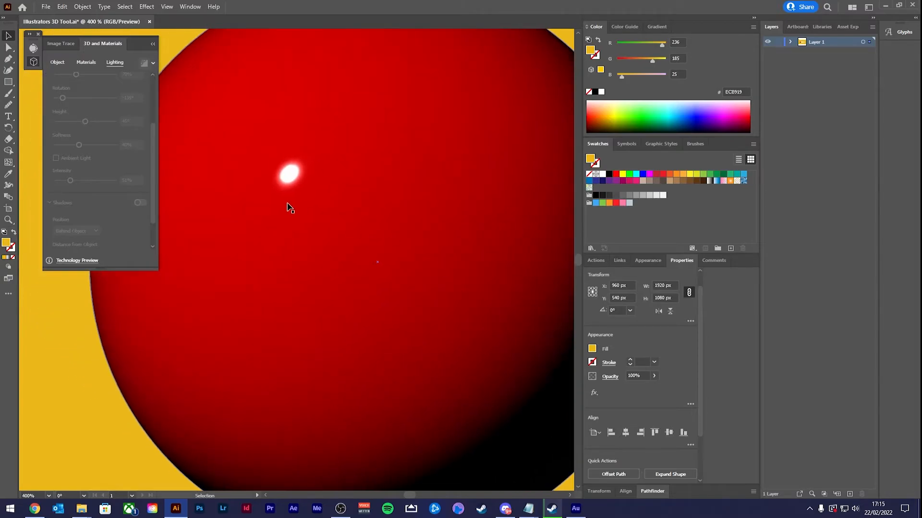
{"action": "scroll", "coordinate": [298, 183], "scroll_direction": "up", "scroll_amount": 3}
{"action": "scroll", "coordinate": [291, 171], "scroll_direction": "down", "scroll_amount": 5}
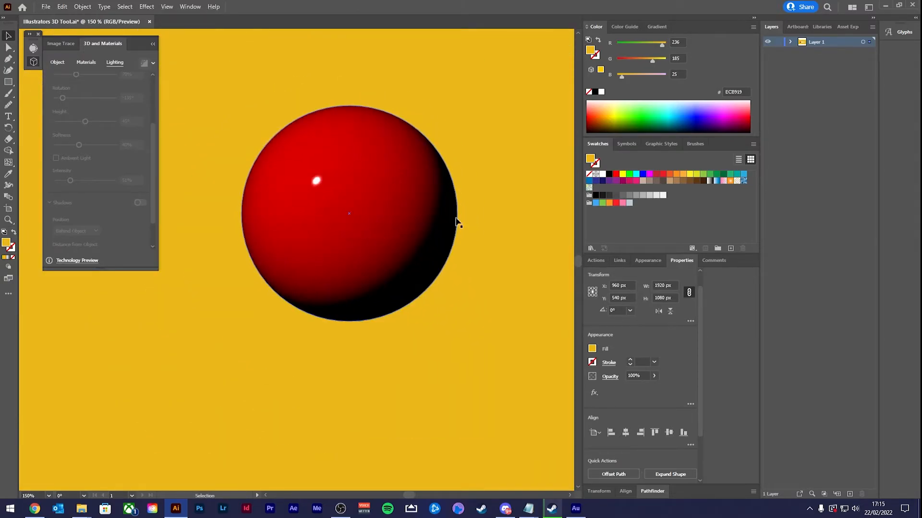
{"action": "scroll", "coordinate": [430, 248], "scroll_direction": "down", "scroll_amount": 4}
{"action": "scroll", "coordinate": [461, 195], "scroll_direction": "up", "scroll_amount": 5}
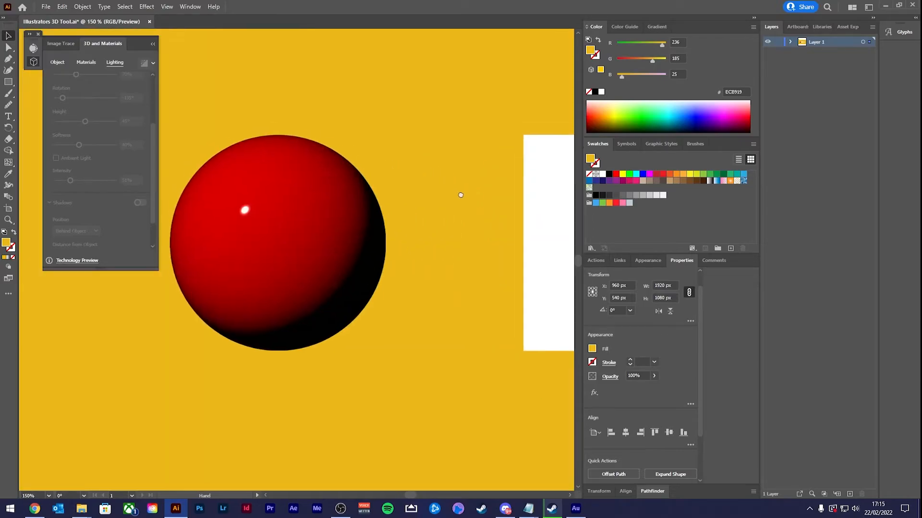
{"action": "scroll", "coordinate": [457, 218], "scroll_direction": "down", "scroll_amount": 3}
Select the white square beside the sphere and apply the Inflate 3D type to it.
{"action": "scroll", "coordinate": [415, 197], "scroll_direction": "right", "scroll_amount": 5}
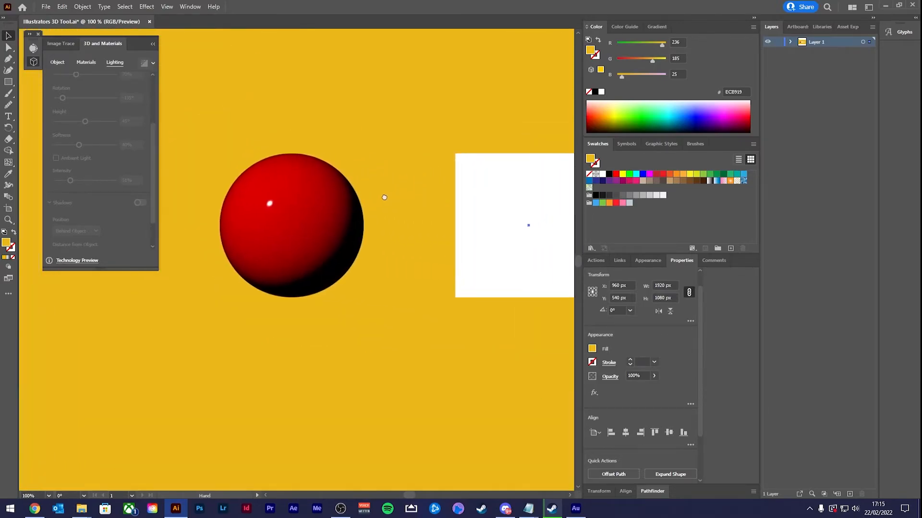
{"action": "left_click", "coordinate": [397, 192]}
{"action": "scroll", "coordinate": [369, 192], "scroll_direction": "up", "scroll_amount": 1}
{"action": "mouse_move", "coordinate": [355, 148]}
{"action": "left_mouse_down"}
{"action": "mouse_move", "coordinate": [364, 154]}
{"action": "mouse_move", "coordinate": [345, 149]}
{"action": "left_mouse_up"}
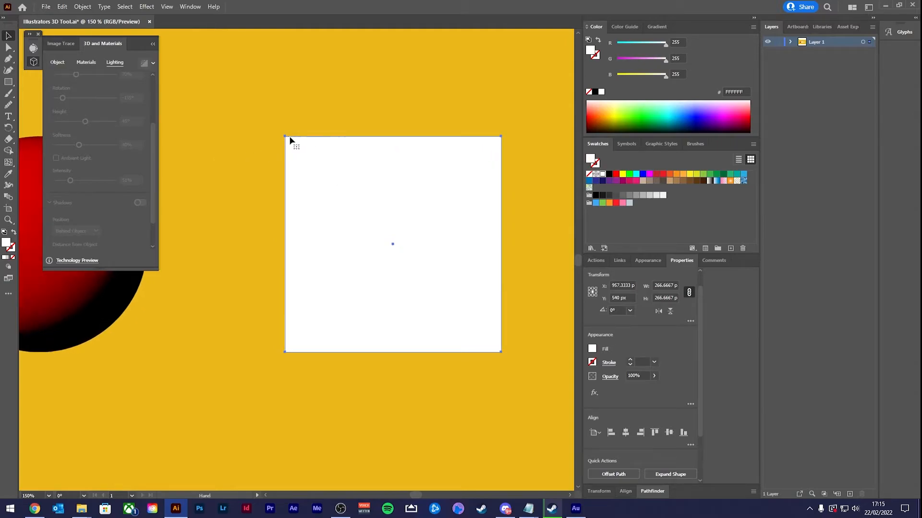
{"action": "left_click", "coordinate": [63, 63]}
{"action": "left_click", "coordinate": [136, 90]}
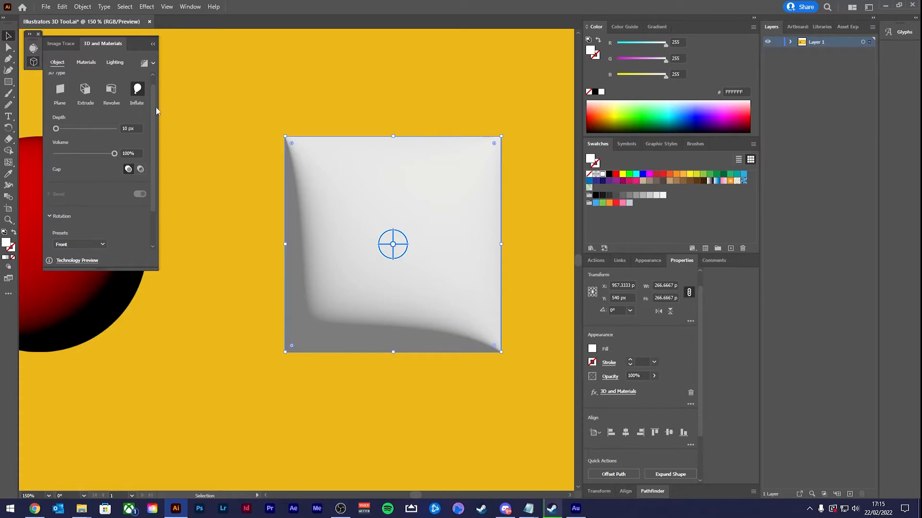
Switch the square's 3D type to Extrude and rotate it freely in 3D around its centre.
{"action": "left_click_drag", "start_coordinate": [264, 165], "coordinate": [235, 145]}
{"action": "left_click", "coordinate": [85, 89]}
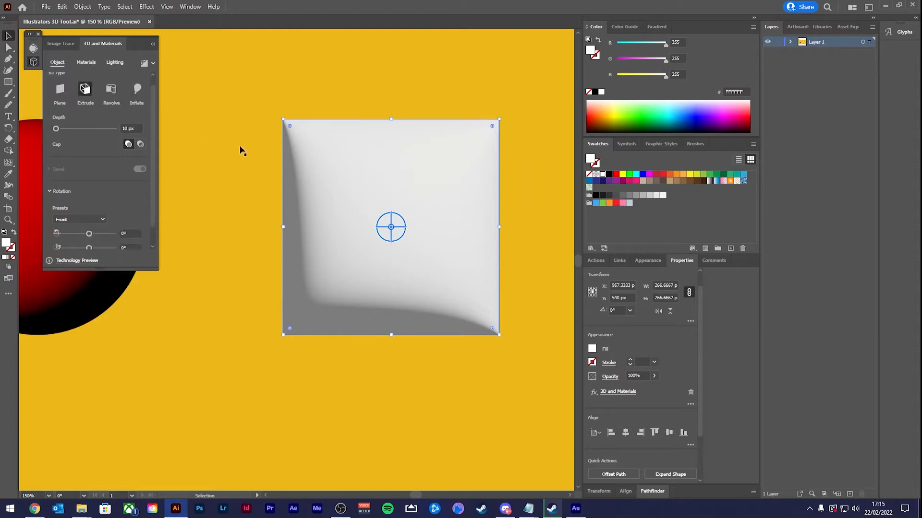
{"action": "mouse_move", "coordinate": [384, 224]}
{"action": "left_mouse_down"}
{"action": "mouse_move", "coordinate": [398, 224]}
{"action": "mouse_move", "coordinate": [358, 226]}
{"action": "mouse_move", "coordinate": [366, 228]}
{"action": "left_mouse_up"}
Switch the rotated square to Inflate, adjust its volume and depth, and turn it to another angle.
{"action": "left_click", "coordinate": [134, 94]}
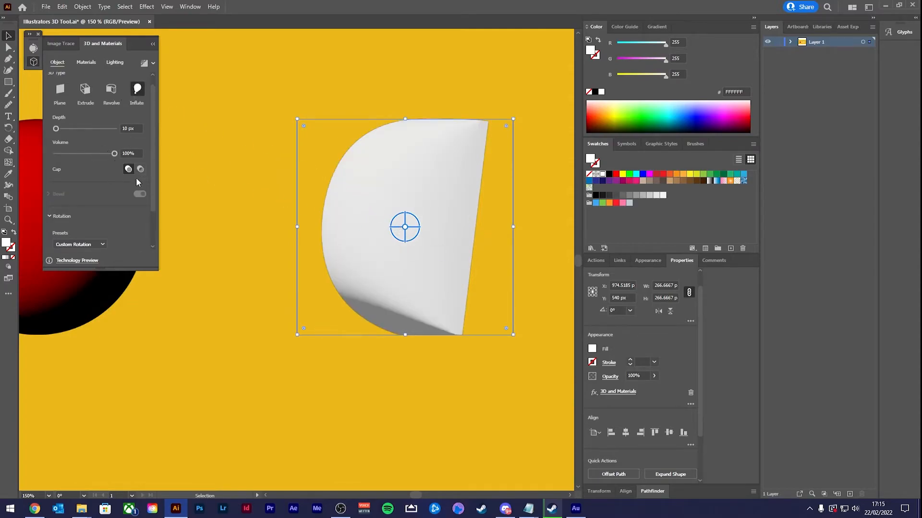
{"action": "left_click_drag", "start_coordinate": [109, 155], "coordinate": [59, 129]}
{"action": "mouse_move", "coordinate": [405, 229]}
{"action": "left_mouse_down"}
{"action": "mouse_move", "coordinate": [491, 239]}
{"action": "mouse_move", "coordinate": [469, 245]}
{"action": "mouse_move", "coordinate": [419, 230]}
{"action": "left_mouse_up"}
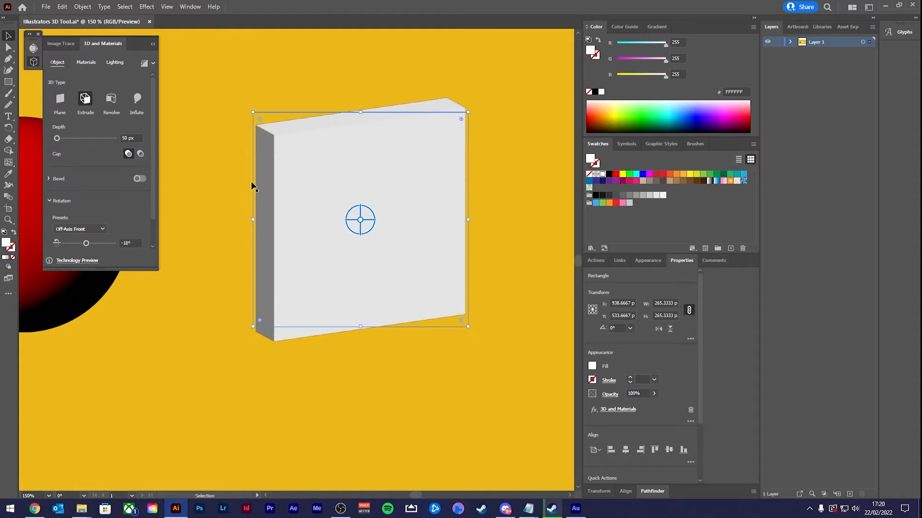
Increase the extrusion depth of the off-axis square block beyond 50 px.
{"action": "left_click_drag", "start_coordinate": [58, 138], "coordinate": [64, 139]}
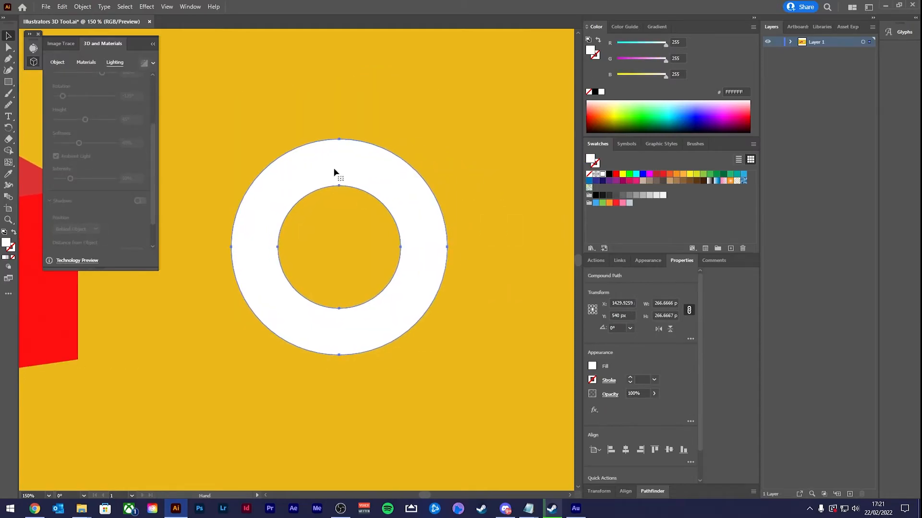
Inflate the white ring with 32% volume and rotate it in 3D to a custom angle.
{"action": "left_click", "coordinate": [335, 174]}
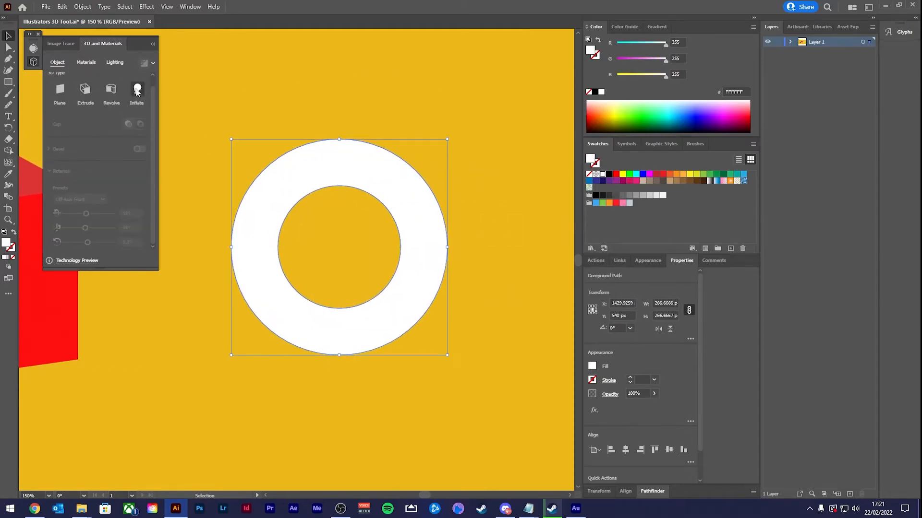
{"action": "left_click", "coordinate": [137, 91]}
{"action": "mouse_move", "coordinate": [339, 246]}
{"action": "left_mouse_down"}
{"action": "mouse_move", "coordinate": [356, 214]}
{"action": "mouse_move", "coordinate": [350, 245]}
{"action": "mouse_move", "coordinate": [307, 249]}
{"action": "mouse_move", "coordinate": [344, 250]}
{"action": "left_mouse_up"}
{"action": "left_click_drag", "start_coordinate": [115, 153], "coordinate": [74, 154]}
{"action": "scroll", "coordinate": [100, 96], "scroll_direction": "down", "scroll_amount": 2}
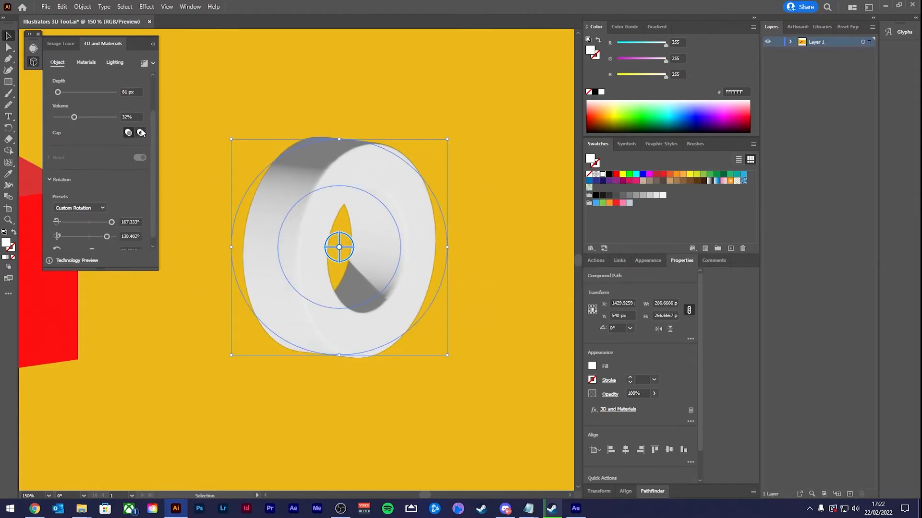
Set the metallic value of the ring's base material to 0.42.
{"action": "scroll", "coordinate": [99, 73], "scroll_direction": "up", "scroll_amount": 2}
{"action": "left_click", "coordinate": [86, 62]}
{"action": "left_click_drag", "start_coordinate": [56, 242], "coordinate": [81, 243]}
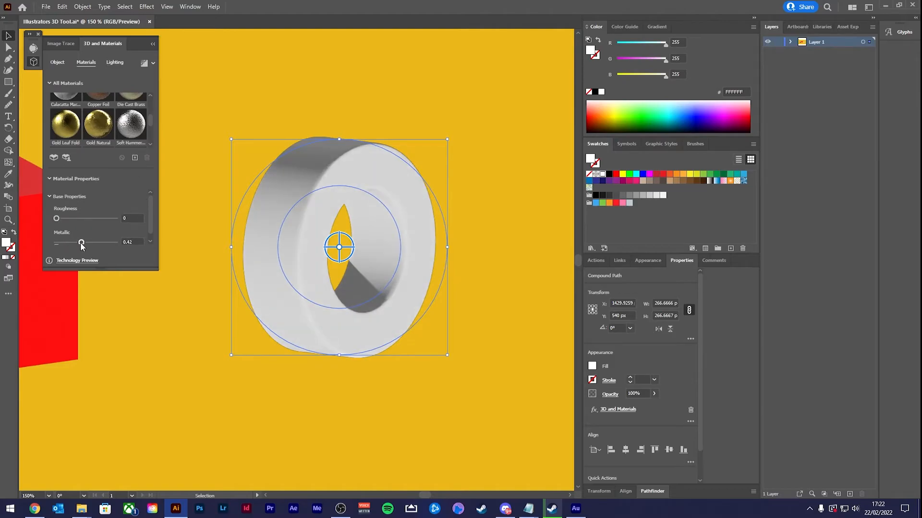
Apply another material from the materials library to the ring.
{"action": "scroll", "coordinate": [152, 120], "scroll_direction": "up", "scroll_amount": 1}
{"action": "left_click", "coordinate": [72, 129]}
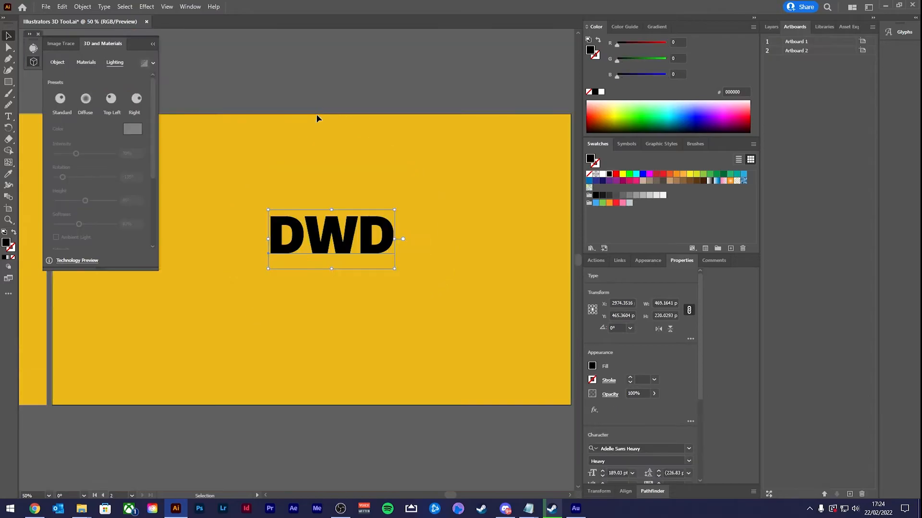
Enlarge the DWD text proportionally to about 523 px wide.
{"action": "scroll", "coordinate": [303, 209], "scroll_direction": "up", "scroll_amount": 2}
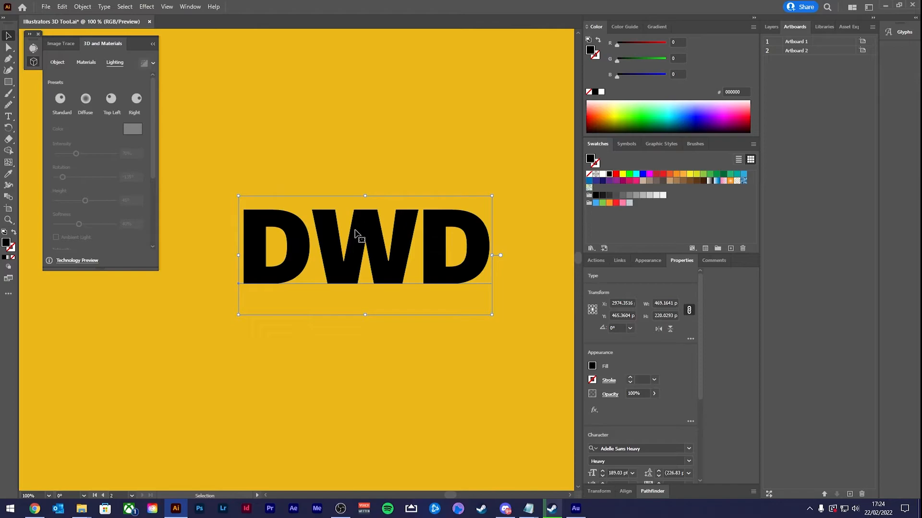
{"action": "scroll", "coordinate": [387, 244], "scroll_direction": "down", "scroll_amount": 1}
{"action": "scroll", "coordinate": [414, 251], "scroll_direction": "up", "scroll_amount": 1}
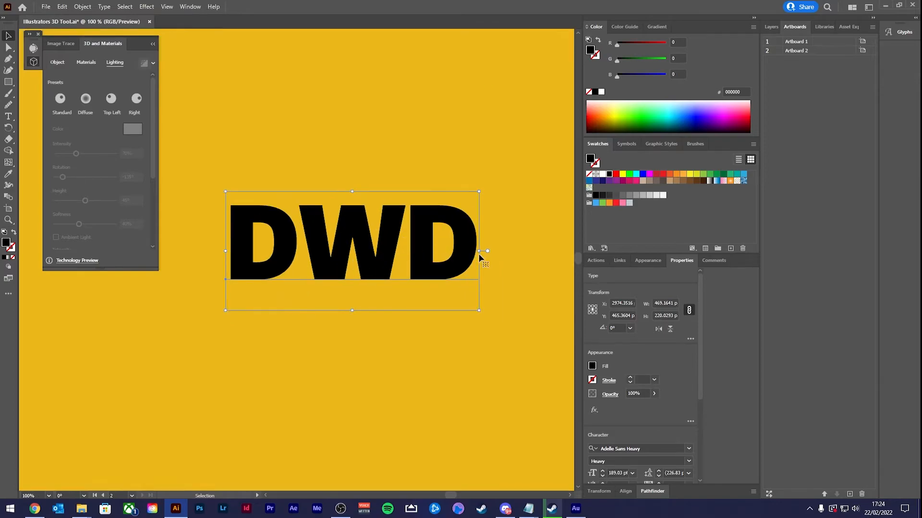
{"action": "left_click_drag", "start_coordinate": [481, 250], "coordinate": [494, 251]}
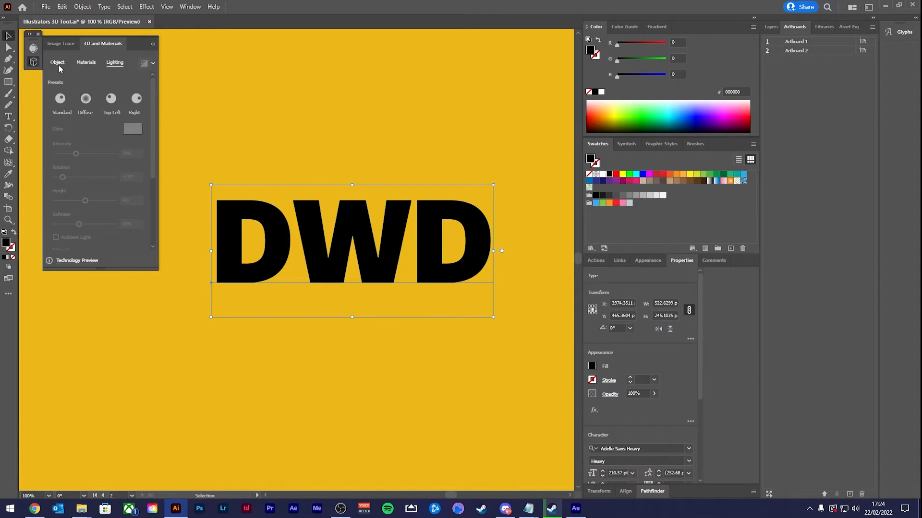
Inflate the DWD text and rotate it in 3D to an off-axis angle.
{"action": "left_click", "coordinate": [58, 63]}
{"action": "left_click", "coordinate": [137, 98]}
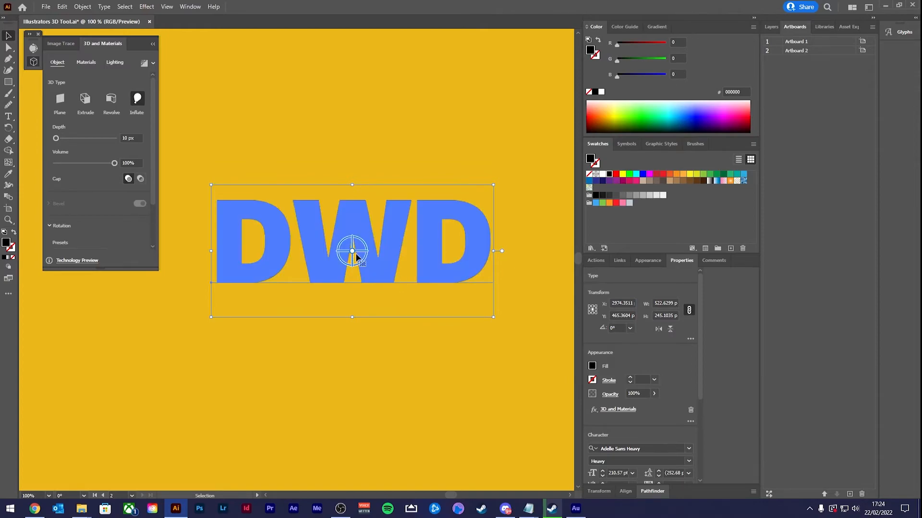
{"action": "left_click_drag", "start_coordinate": [352, 251], "coordinate": [470, 217]}
Fill the DWD text with red FF0000 and set its inflate volume to 34% and depth to 59 px.
{"action": "left_click", "coordinate": [616, 174]}
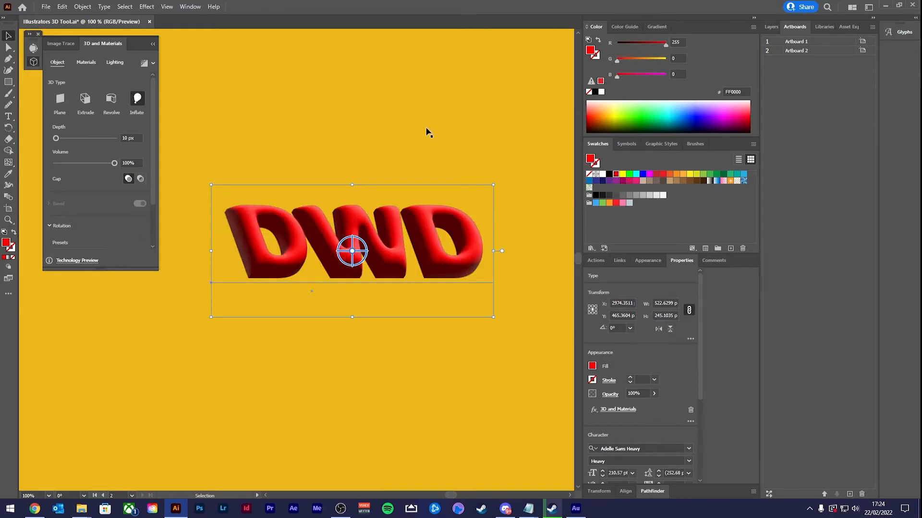
{"action": "left_click_drag", "start_coordinate": [59, 140], "coordinate": [57, 140]}
{"action": "left_click_drag", "start_coordinate": [109, 165], "coordinate": [76, 165]}
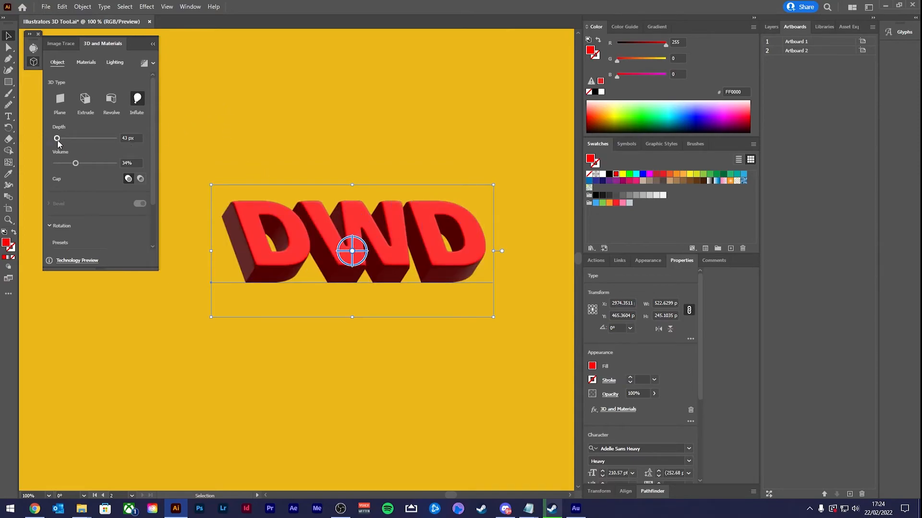
{"action": "left_click_drag", "start_coordinate": [60, 138], "coordinate": [58, 139]}
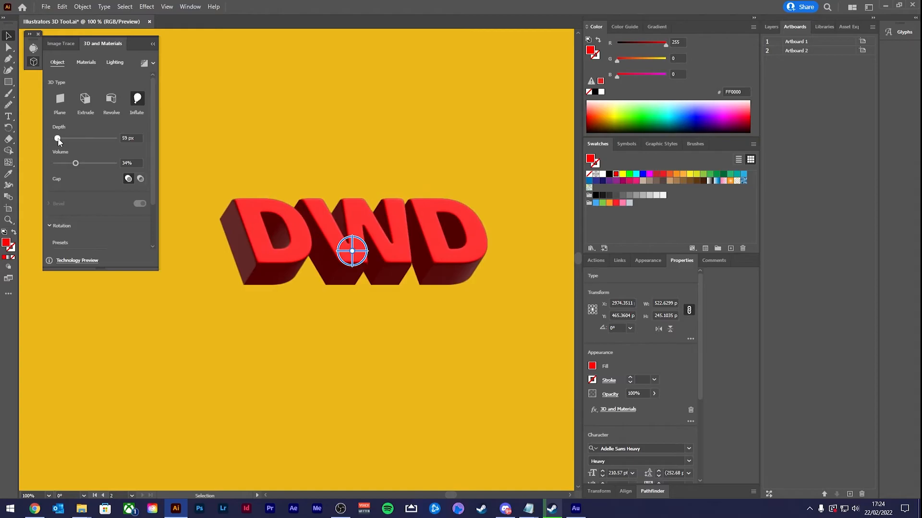
Apply the Calacatta marble material to the inflated DWD text.
{"action": "left_click", "coordinate": [86, 62]}
{"action": "scroll", "coordinate": [99, 120], "scroll_direction": "down", "scroll_amount": 2}
{"action": "left_click", "coordinate": [66, 111]}
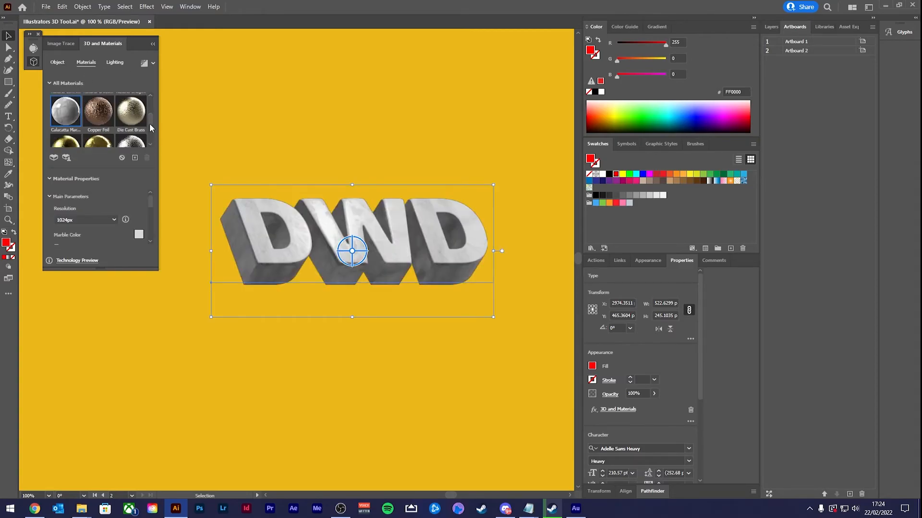
Set the marble color of the text's material to an orange-red shade.
{"action": "scroll", "coordinate": [150, 135], "scroll_direction": "down", "scroll_amount": 2}
{"action": "left_click", "coordinate": [139, 234]}
{"action": "left_click", "coordinate": [209, 311]}
{"action": "left_click", "coordinate": [181, 209]}
{"action": "left_click", "coordinate": [298, 201]}
{"action": "left_click", "coordinate": [204, 156]}
{"action": "left_click", "coordinate": [316, 229]}
{"action": "left_click", "coordinate": [201, 314]}
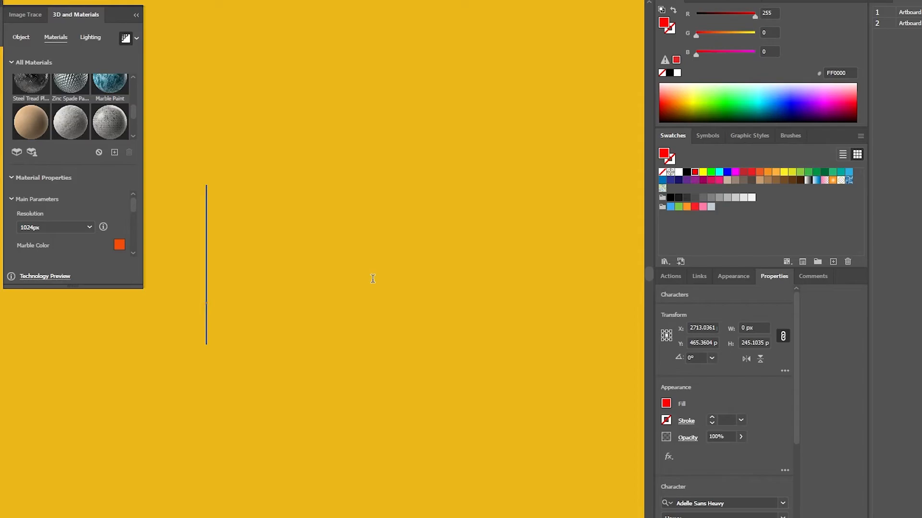
Replace the DWD wording with "DEAD WEI" in capitals, keeping the 3D marble effect.
{"action": "type", "text": "d"}
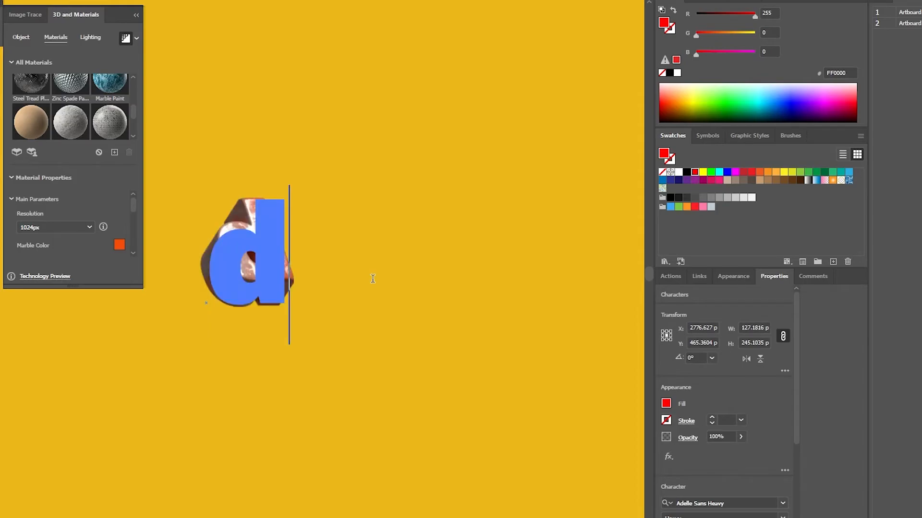
{"action": "key", "text": "BackSpace"}
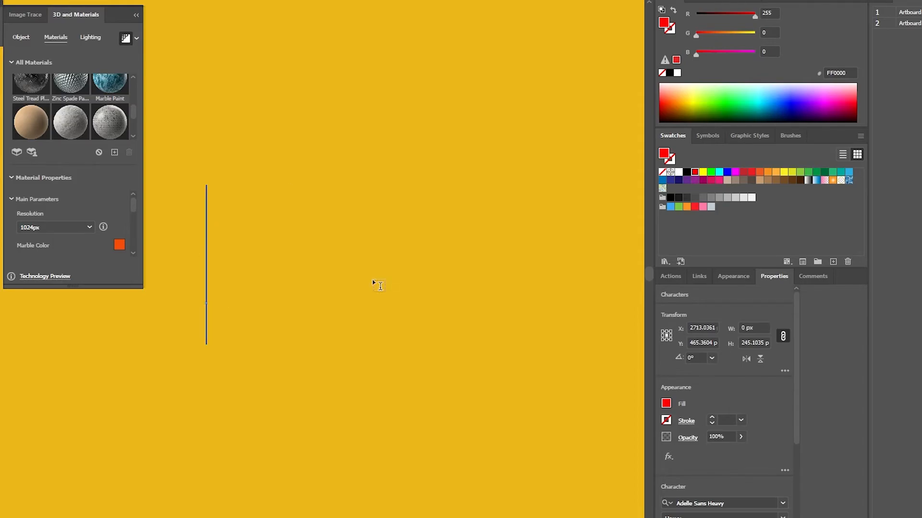
{"action": "type", "text": "D"}
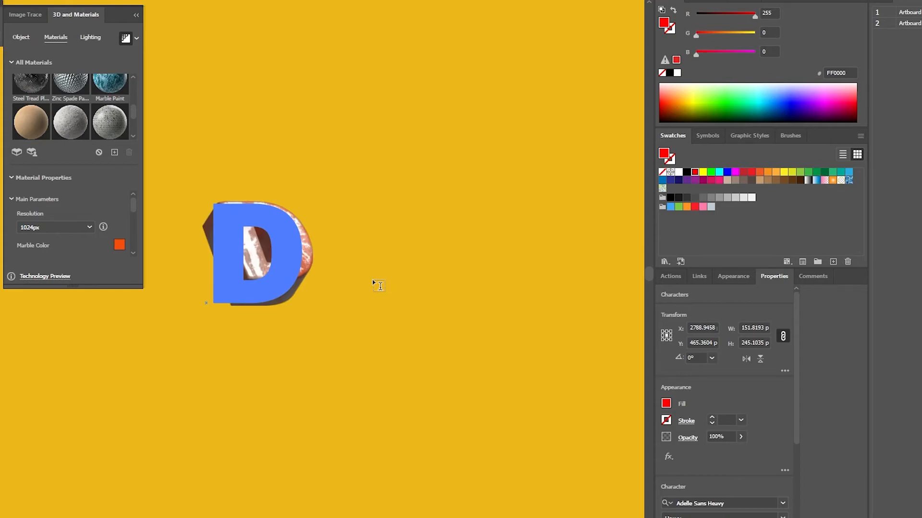
{"action": "type", "text": "EADV"}
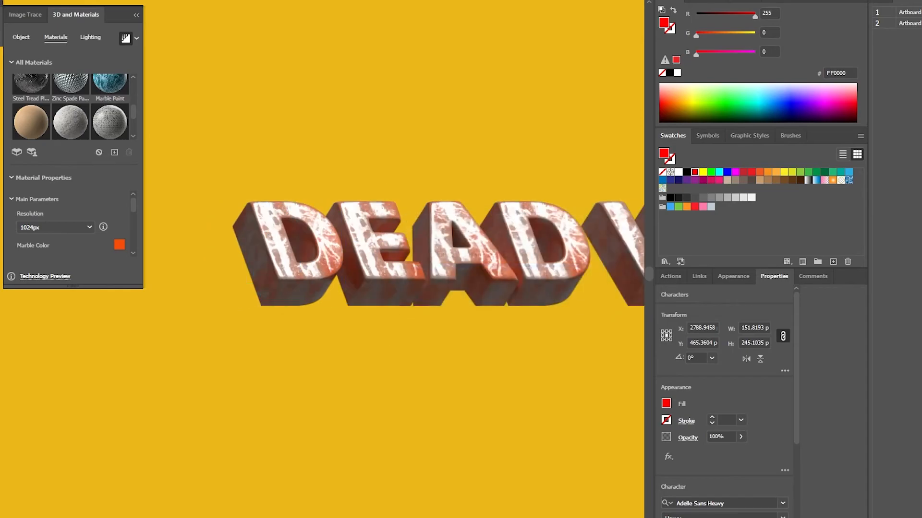
{"action": "key", "text": "Escape"}
Hide the 3D settings and open the DEAD WEI text for editing.
{"action": "left_click_drag", "start_coordinate": [441, 156], "coordinate": [261, 188]}
{"action": "left_click", "coordinate": [136, 15]}
{"action": "scroll", "coordinate": [208, 105], "scroll_direction": "down", "scroll_amount": 1}
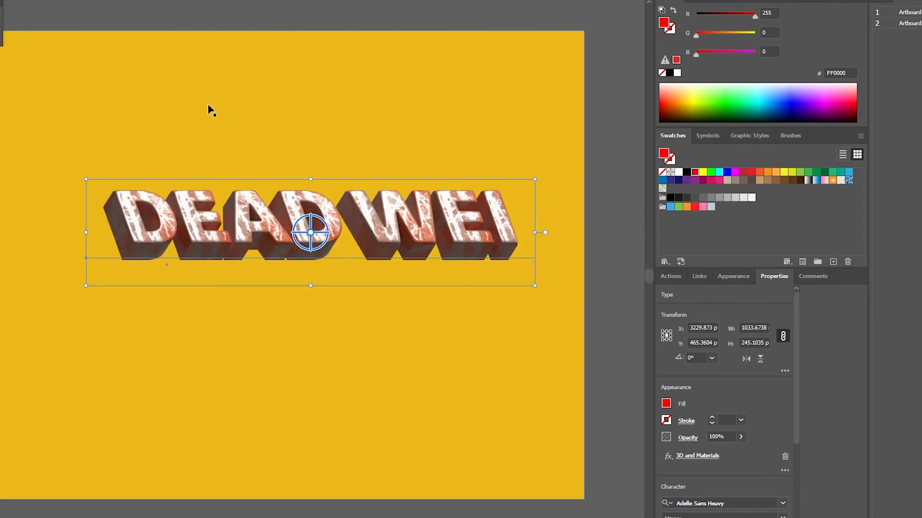
{"action": "left_click_drag", "start_coordinate": [346, 250], "coordinate": [176, 238]}
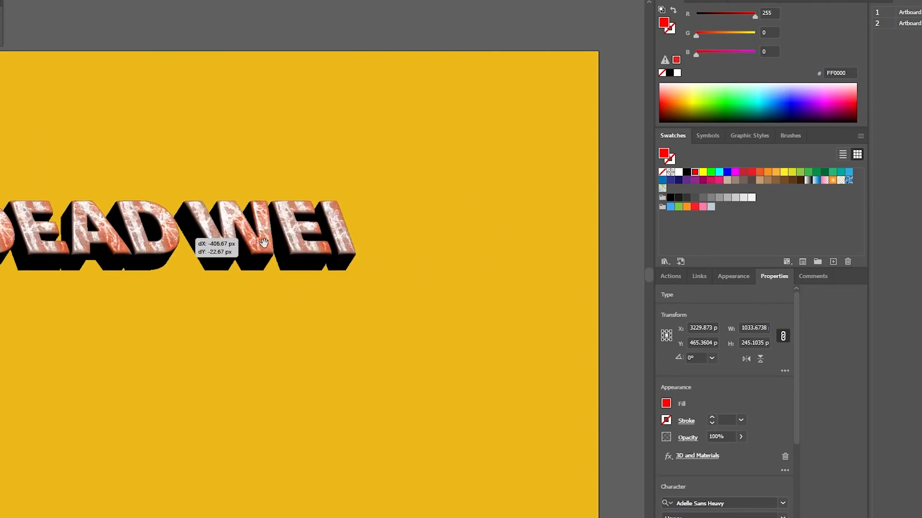
{"action": "left_click_drag", "start_coordinate": [264, 243], "coordinate": [282, 247]}
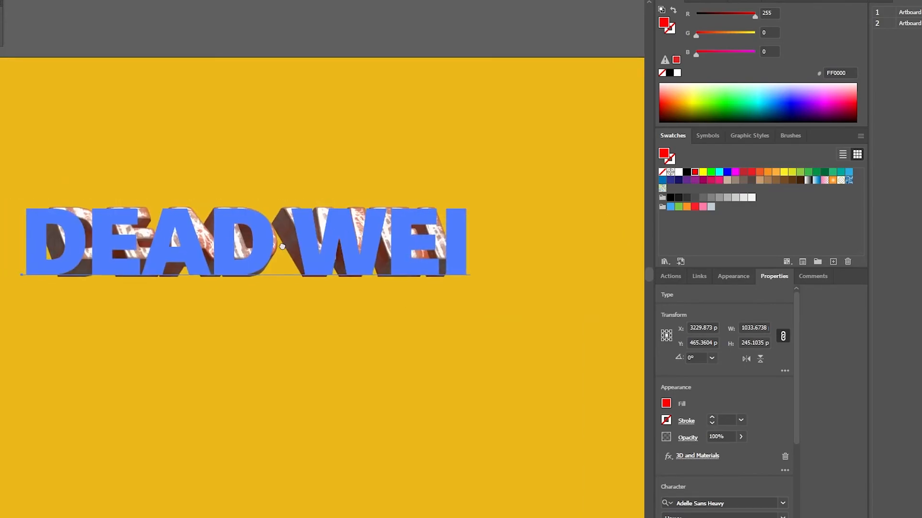
{"action": "double_click", "coordinate": [376, 254]}
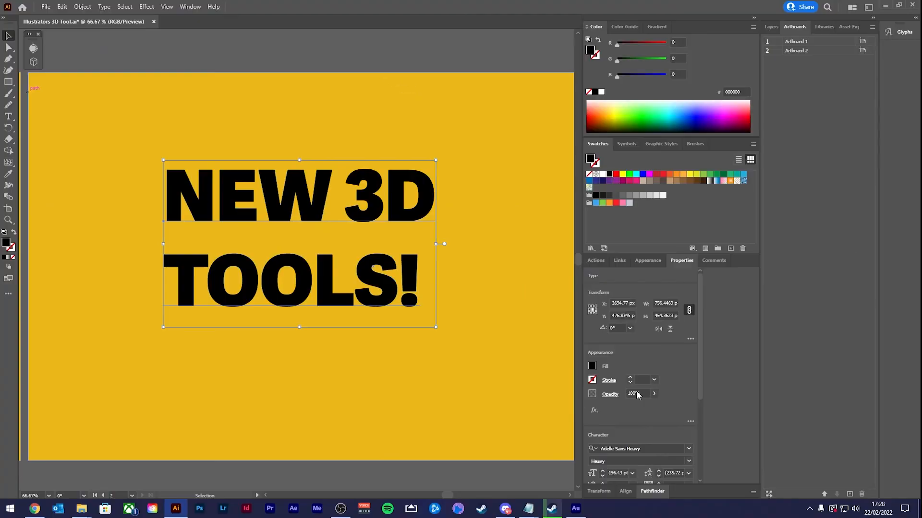
Change the font of the NEW 3D TOOLS! text to Nove.
{"action": "left_click", "coordinate": [637, 449]}
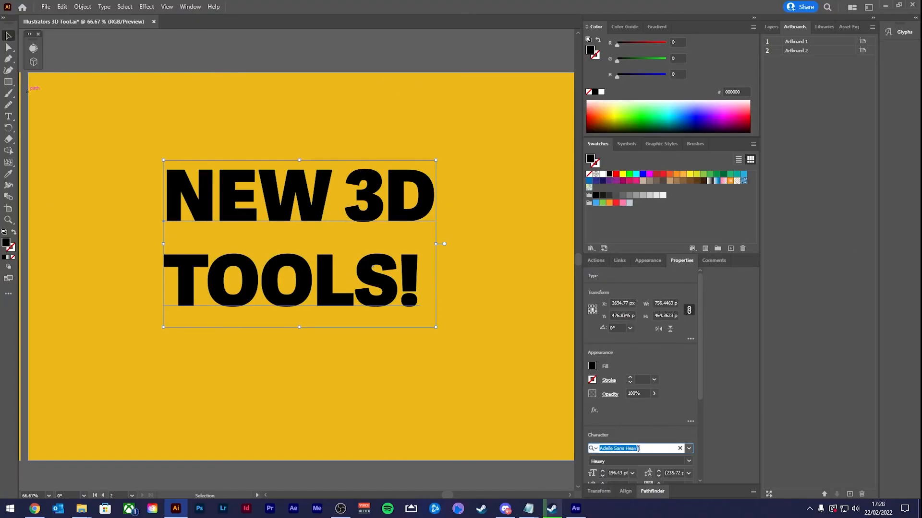
{"action": "type", "text": "nove"}
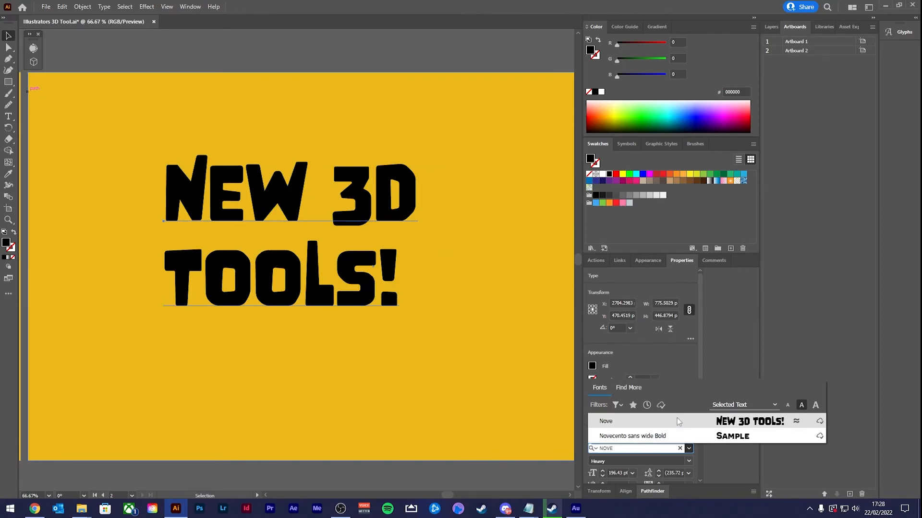
{"action": "left_click", "coordinate": [678, 425]}
Enlarge the NEW 3D TOOLS! text to about 984 px wide on the second artboard.
{"action": "scroll", "coordinate": [295, 244], "scroll_direction": "down", "scroll_amount": 2}
{"action": "scroll", "coordinate": [228, 214], "scroll_direction": "up", "scroll_amount": 1}
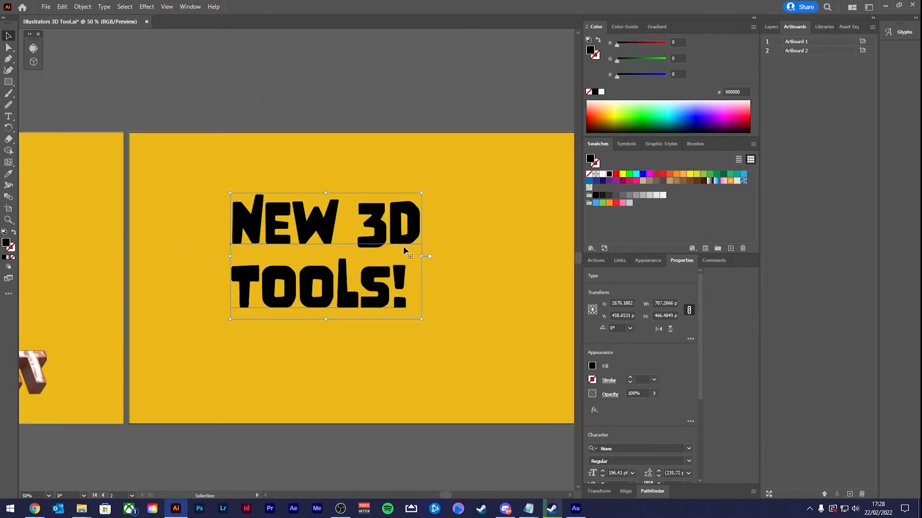
{"action": "scroll", "coordinate": [404, 249], "scroll_direction": "up", "scroll_amount": 1}
{"action": "left_click_drag", "start_coordinate": [427, 258], "coordinate": [407, 266]}
{"action": "scroll", "coordinate": [465, 254], "scroll_direction": "down", "scroll_amount": 1}
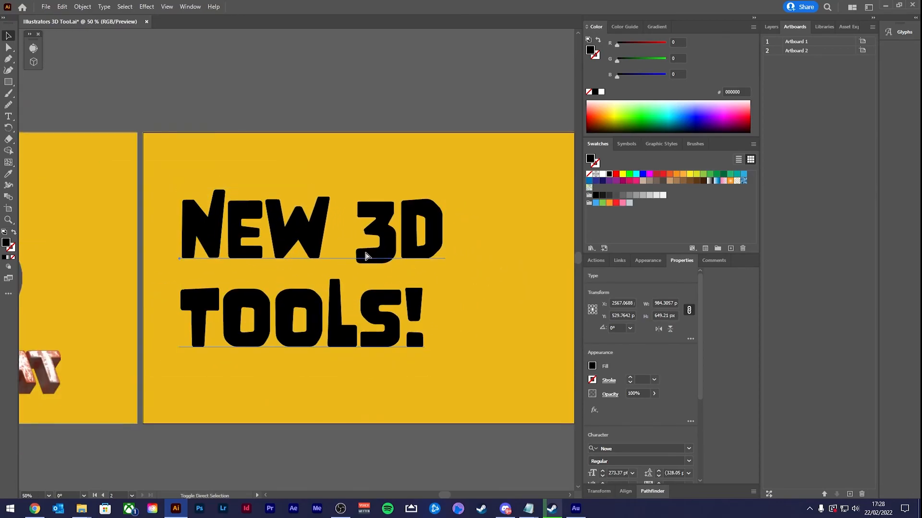
Place a duplicate of the NEW 3D TOOLS! text outside the artboards, above the first one.
{"action": "scroll", "coordinate": [433, 309], "scroll_direction": "down", "scroll_amount": 3}
{"action": "left_click_drag", "start_coordinate": [389, 287], "coordinate": [268, 197], "text": "alt"}
{"action": "scroll", "coordinate": [395, 302], "scroll_direction": "up", "scroll_amount": 3}
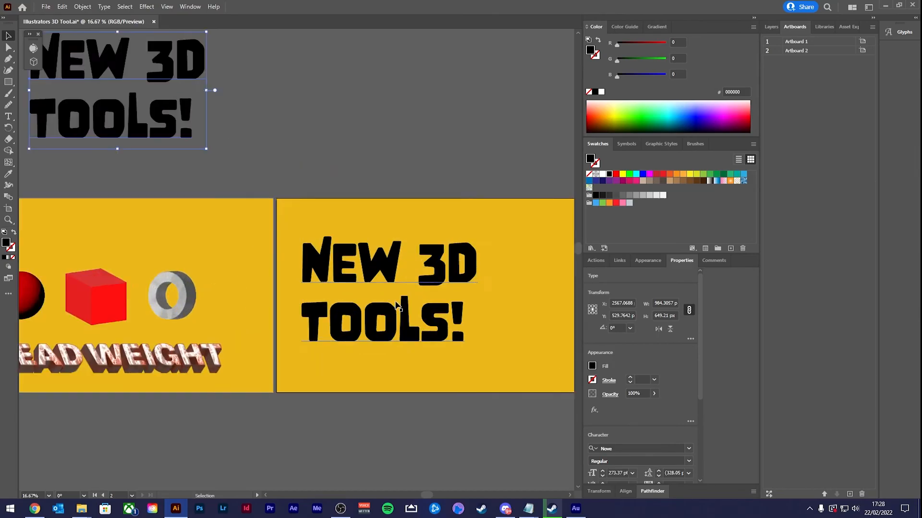
{"action": "scroll", "coordinate": [344, 290], "scroll_direction": "down", "scroll_amount": 1}
{"action": "left_click_drag", "start_coordinate": [71, 283], "coordinate": [132, 287]}
{"action": "left_click", "coordinate": [134, 286]}
{"action": "left_click", "coordinate": [166, 339], "text": "shift"}
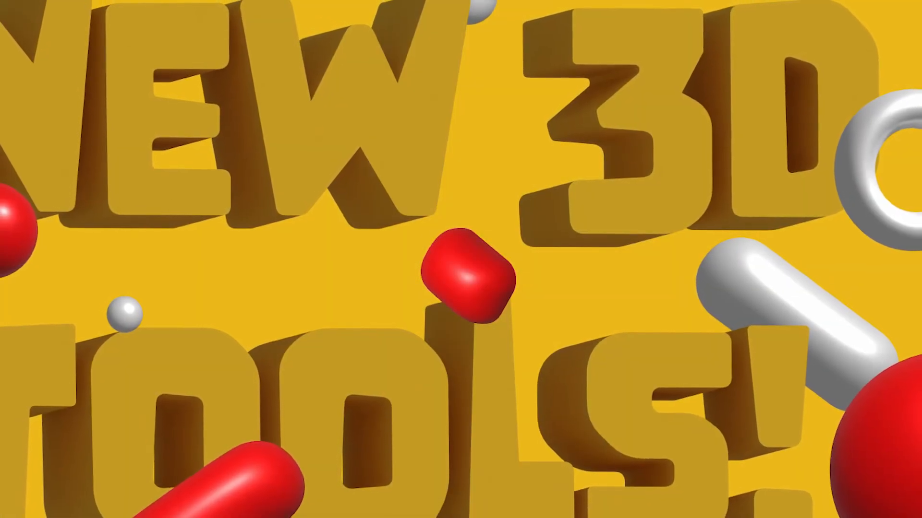